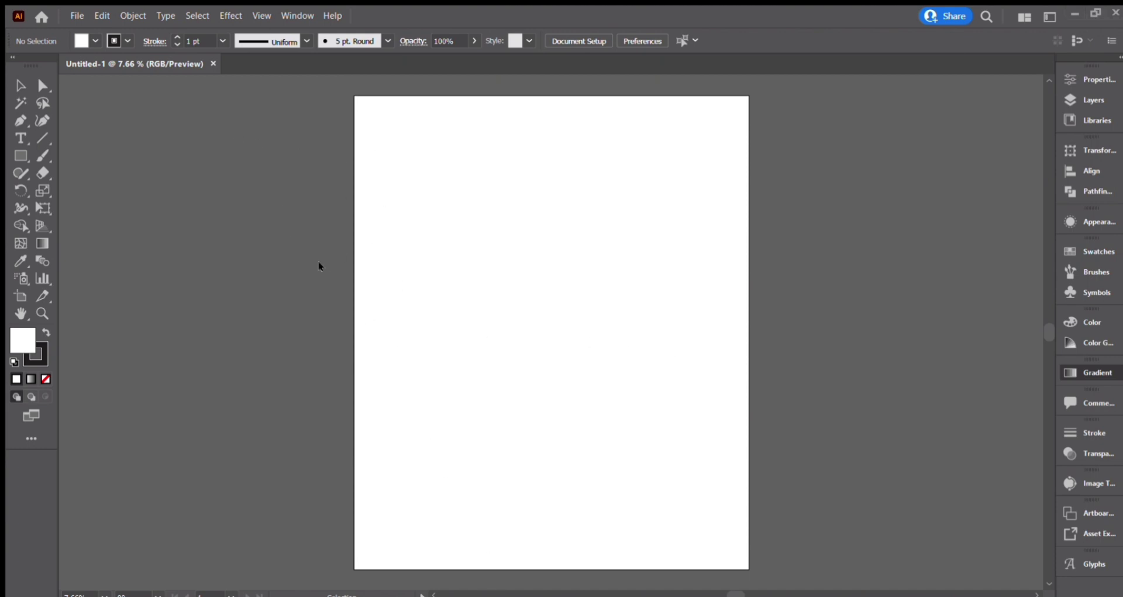
Place the T-shirt reference screenshot in the document beside the artboard's left edge.
{"action": "left_click_drag", "start_coordinate": [345, 284], "coordinate": [607, 473]}
{"action": "left_click_drag", "start_coordinate": [497, 380], "coordinate": [259, 303]}
{"action": "left_click", "coordinate": [438, 306]}
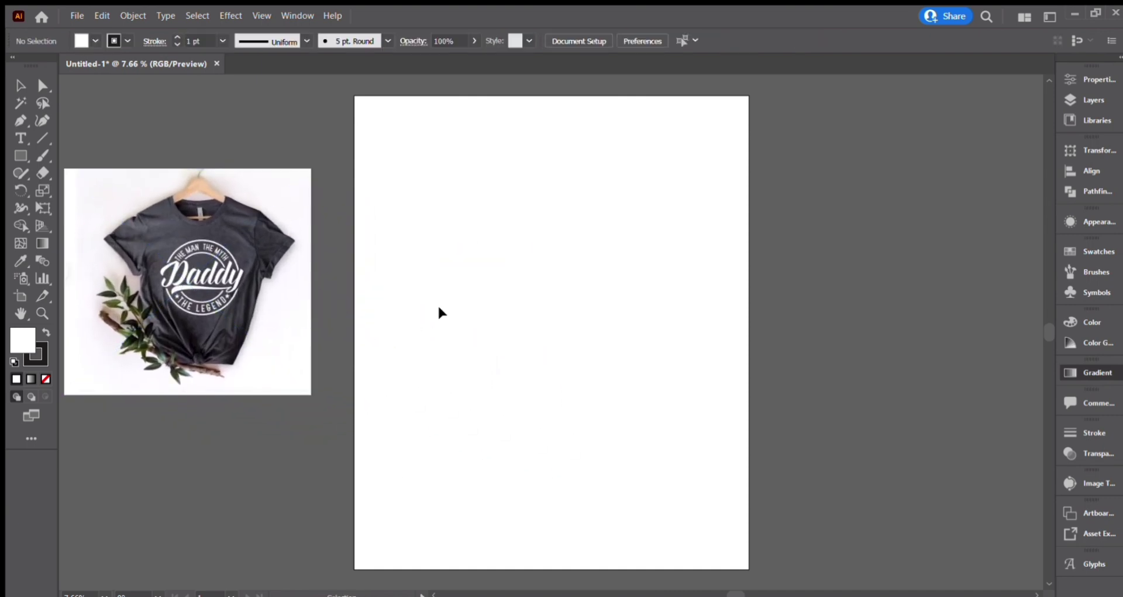
Enlarge the placed T-shirt image slightly and embed it in the document.
{"action": "left_click", "coordinate": [252, 351]}
{"action": "left_click_drag", "start_coordinate": [187, 395], "coordinate": [188, 410]}
{"action": "left_click_drag", "start_coordinate": [205, 374], "coordinate": [216, 373]}
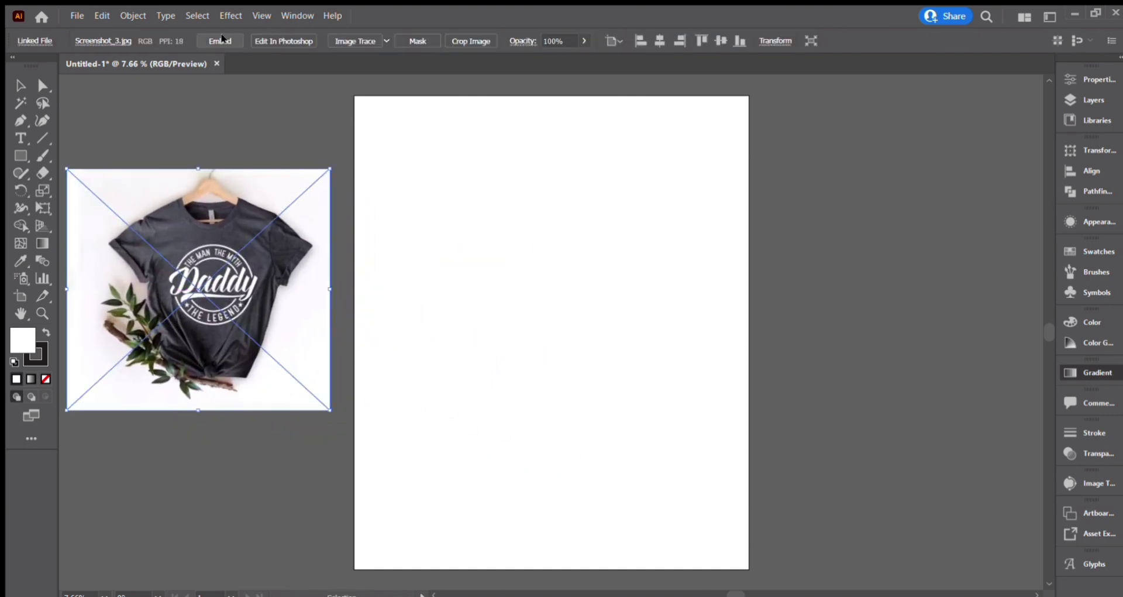
{"action": "left_click", "coordinate": [221, 39]}
Add the text "THE MAN THE YTH" on the artboard, scale it up and duplicate it directly below.
{"action": "left_click", "coordinate": [20, 138]}
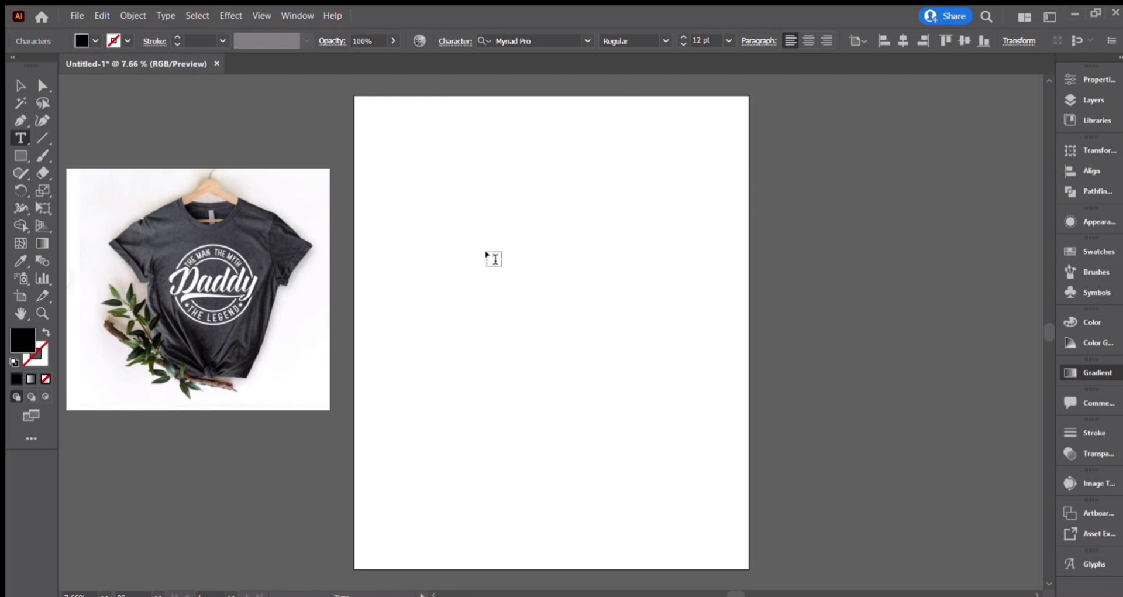
{"action": "left_click", "coordinate": [494, 258]}
{"action": "key", "text": "Escape"}
{"action": "left_click_drag", "start_coordinate": [503, 258], "coordinate": [709, 273]}
{"action": "left_click_drag", "start_coordinate": [647, 290], "coordinate": [565, 279]}
Change the duplicated text to "Daddy" and position it centred under the first line.
{"action": "key", "text": "t"}
{"action": "left_click_drag", "start_coordinate": [642, 278], "coordinate": [436, 279]}
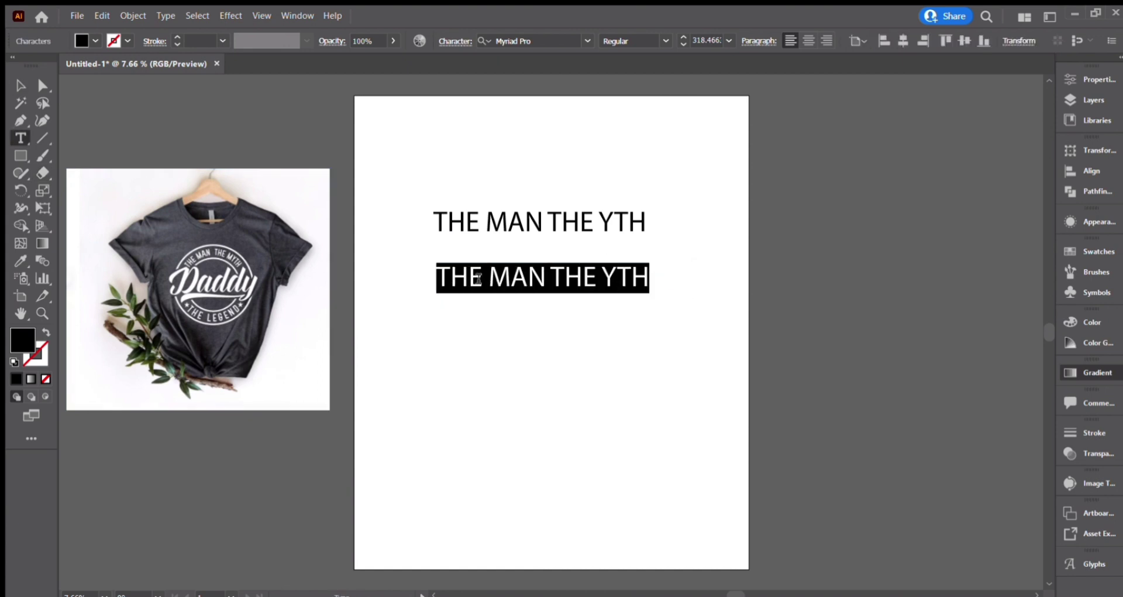
{"action": "type", "text": "Daddy"}
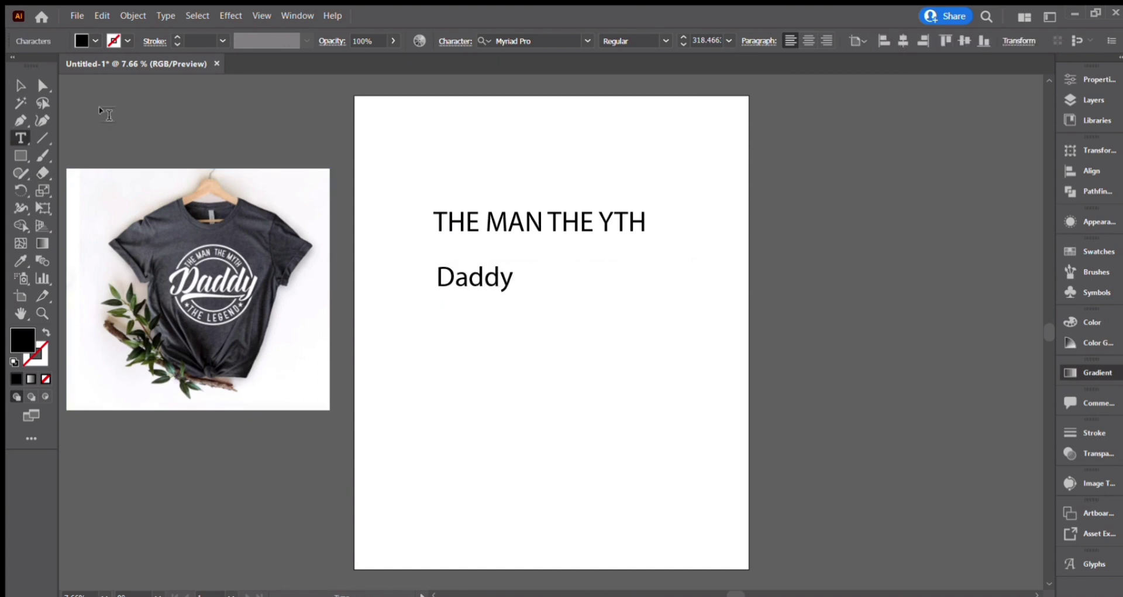
{"action": "left_click", "coordinate": [21, 86]}
{"action": "left_click_drag", "start_coordinate": [478, 275], "coordinate": [523, 305]}
Duplicate the "THE MAN THE YTH" line below "Daddy" and change the copy to "THE LEGEND".
{"action": "left_click", "coordinate": [523, 238]}
{"action": "left_click", "coordinate": [523, 234]}
{"action": "left_click", "coordinate": [518, 343]}
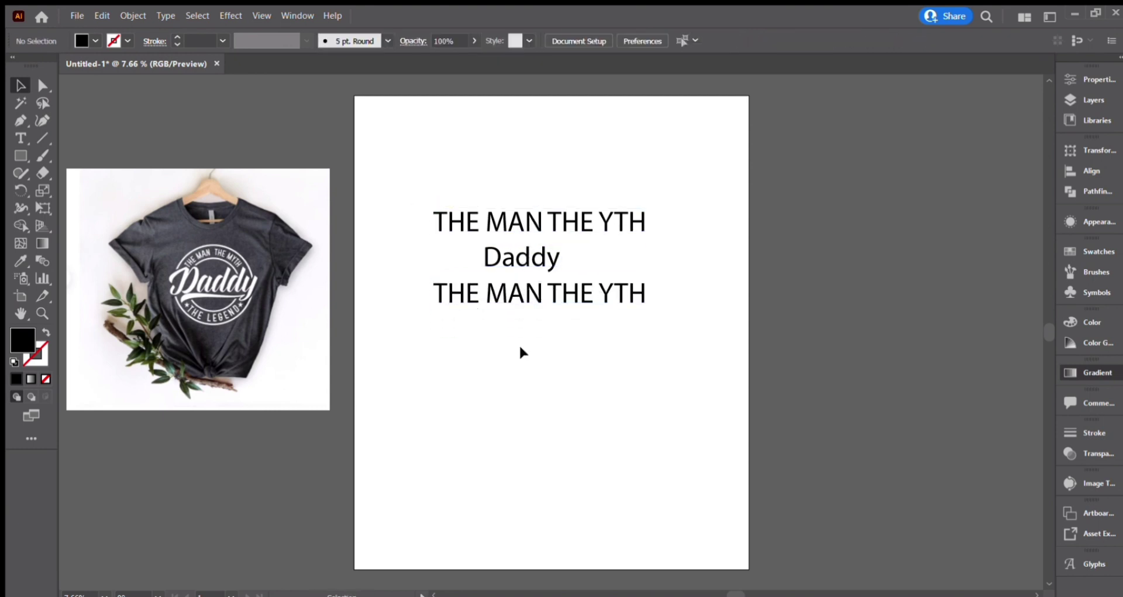
{"action": "left_click", "coordinate": [21, 138]}
{"action": "left_click_drag", "start_coordinate": [641, 290], "coordinate": [507, 305]}
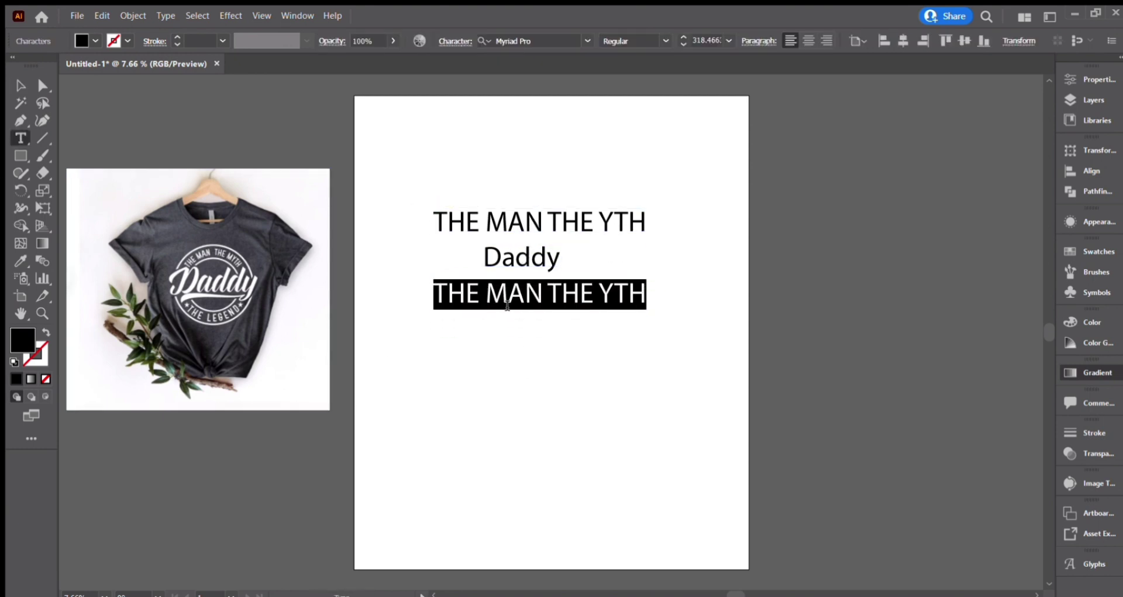
{"action": "type", "text": "THE LEGEND"}
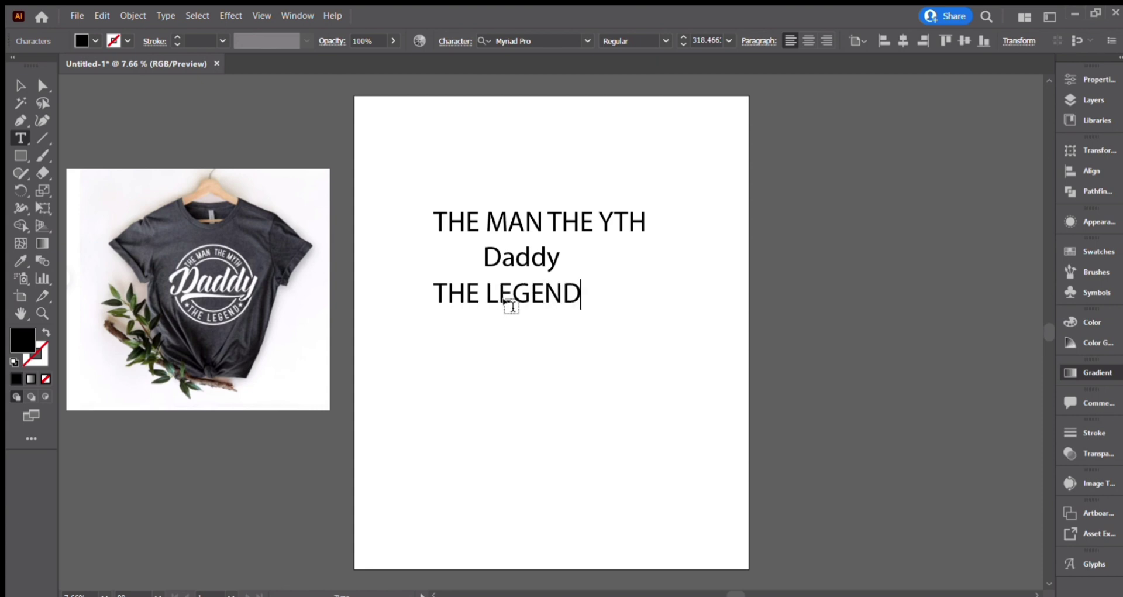
Move all three text lines off the artboard into the empty area on its right.
{"action": "left_click", "coordinate": [20, 86]}
{"action": "left_click", "coordinate": [501, 153]}
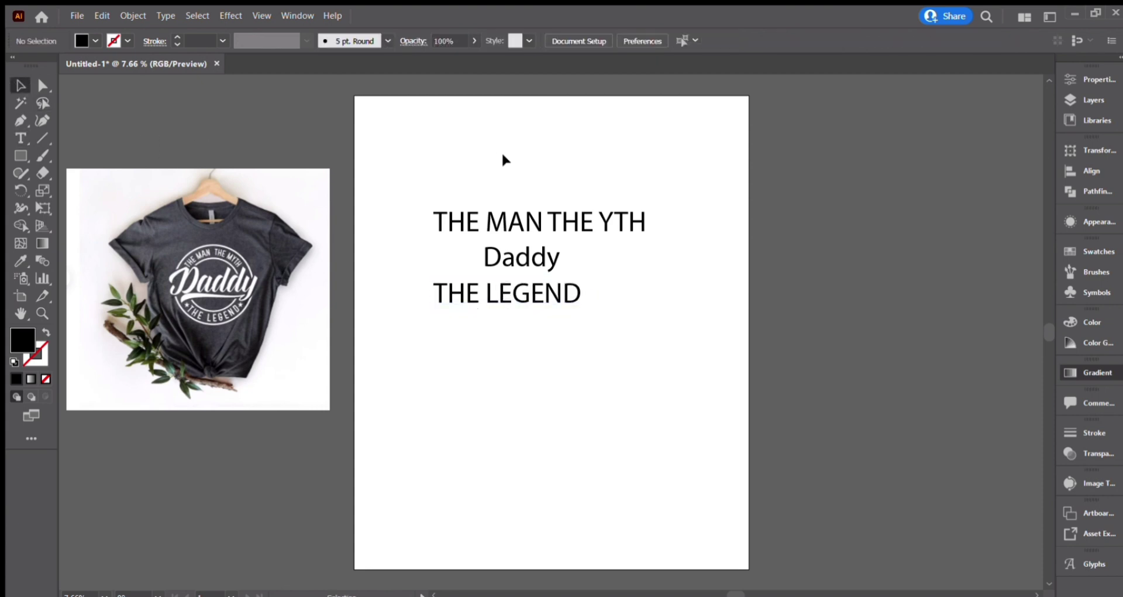
{"action": "left_click_drag", "start_coordinate": [422, 145], "coordinate": [554, 331]}
{"action": "left_click_drag", "start_coordinate": [532, 257], "coordinate": [874, 252]}
{"action": "left_click", "coordinate": [775, 391]}
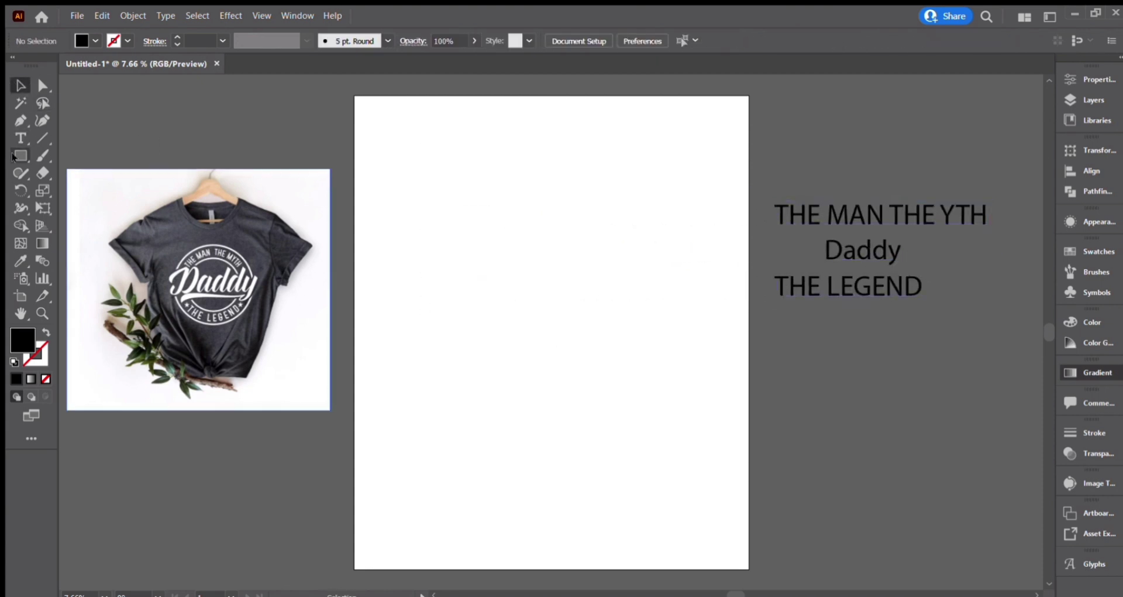
Draw a circle about 2187 px in diameter in the middle of the artboard.
{"action": "key", "text": "l"}
{"action": "left_click_drag", "start_coordinate": [557, 306], "coordinate": [652, 402]}
{"action": "left_click", "coordinate": [20, 86]}
Remove the circle's fill and give it a black stroke of 50 pt.
{"action": "key", "text": "slash"}
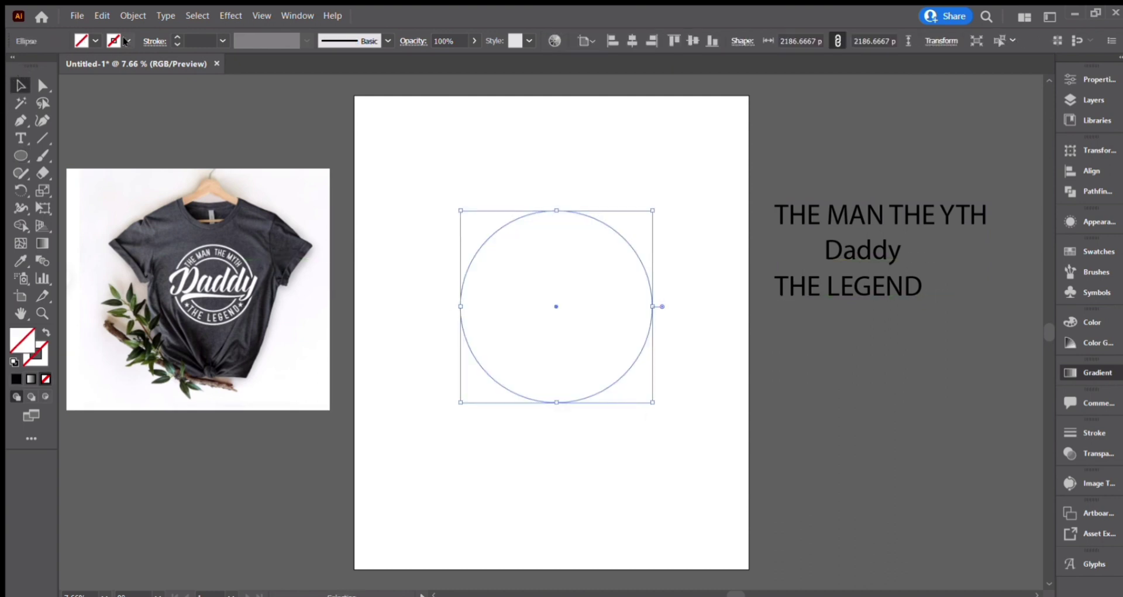
{"action": "left_click", "coordinate": [178, 37]}
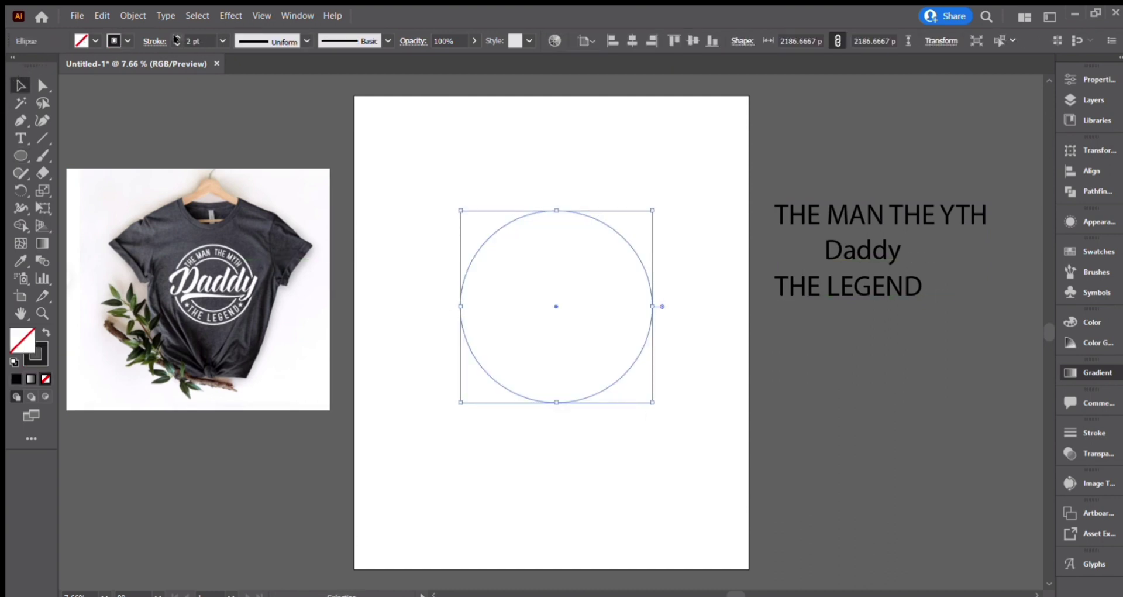
{"action": "left_click", "coordinate": [176, 37]}
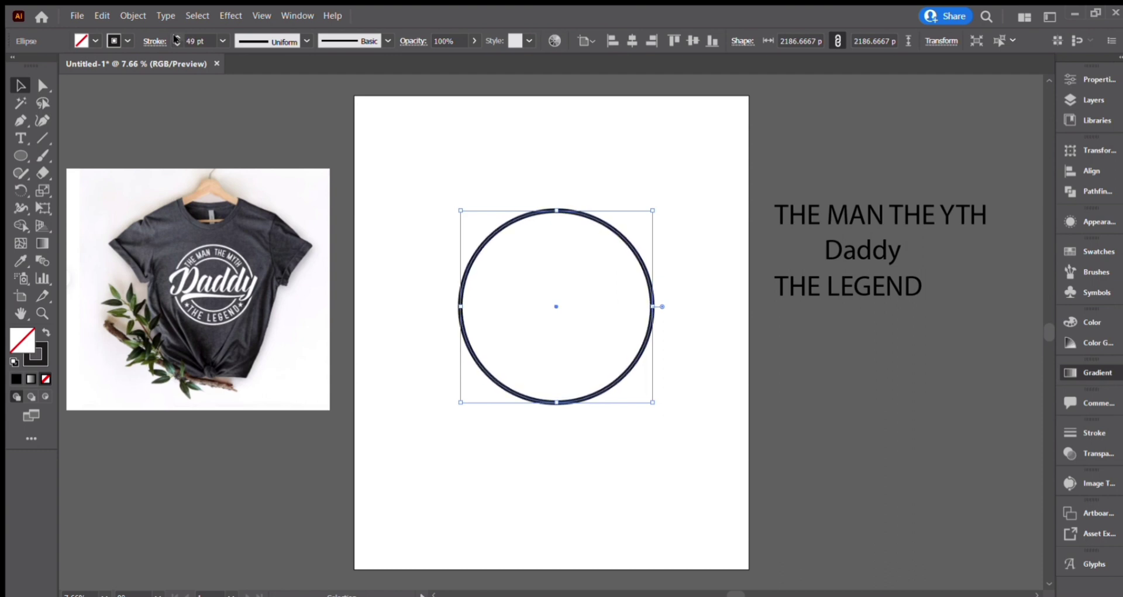
{"action": "left_click", "coordinate": [475, 141]}
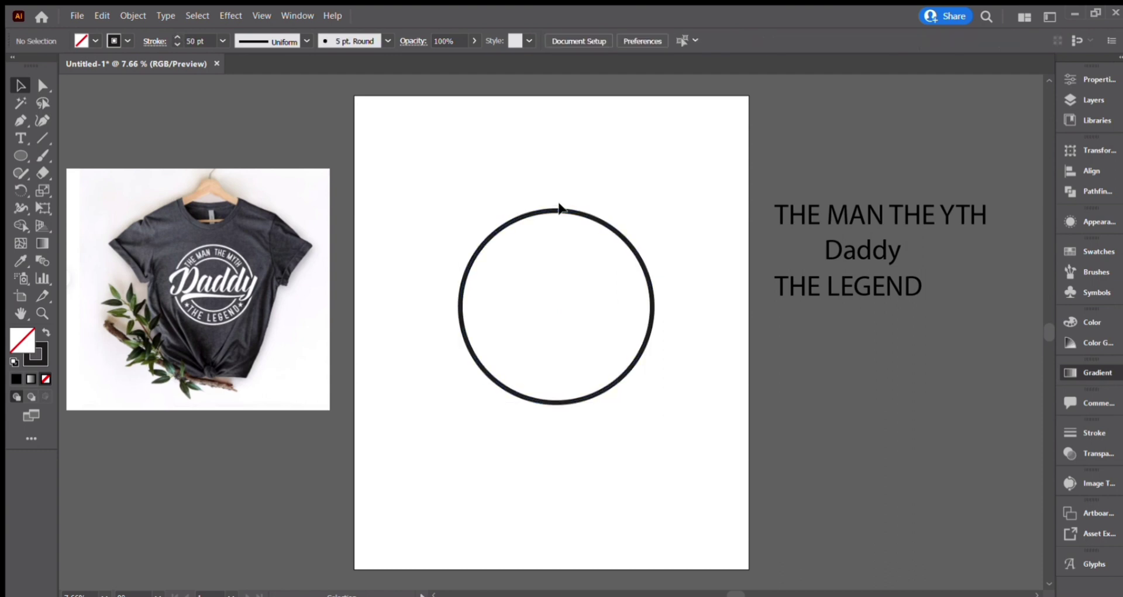
Paste a copy of the circle in front and scale it up from the centre as an outer ring.
{"action": "left_click", "coordinate": [559, 209]}
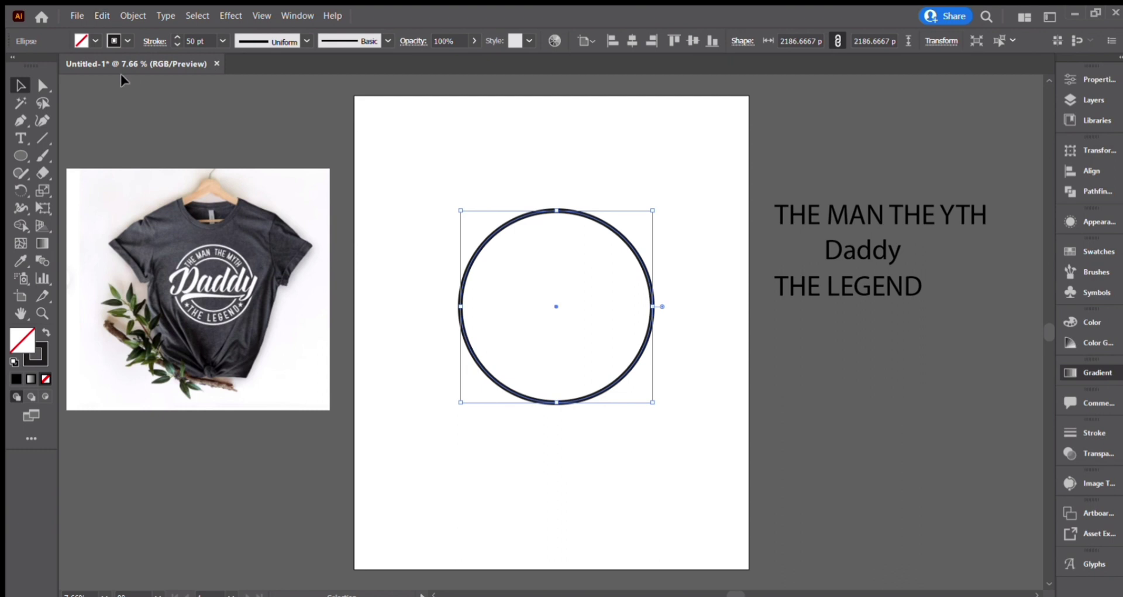
{"action": "key", "text": "ctrl+f"}
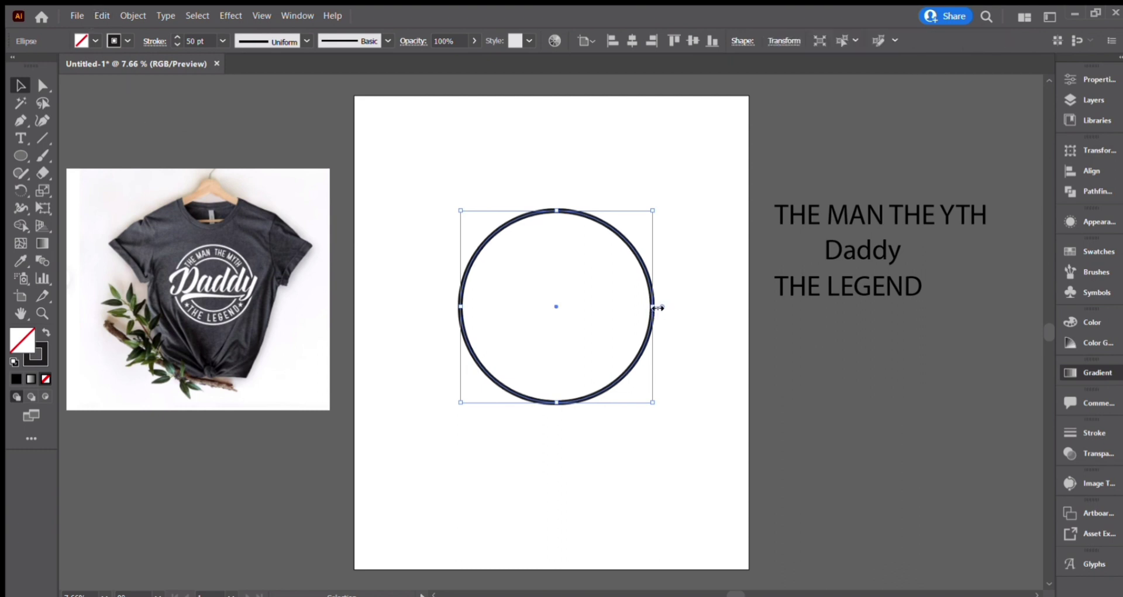
{"action": "left_click_drag", "start_coordinate": [658, 308], "coordinate": [706, 335]}
{"action": "left_click", "coordinate": [529, 193]}
Paste another copy of the inner circle in front and scale it slightly larger from the centre.
{"action": "left_click", "coordinate": [553, 210]}
{"action": "key", "text": "ctrl+c"}
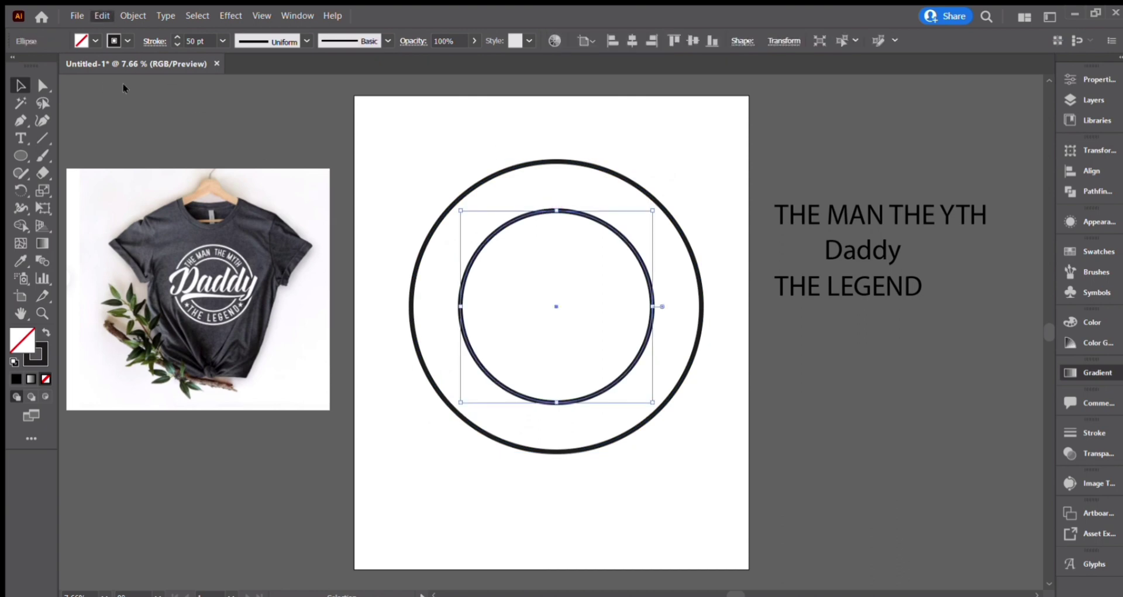
{"action": "key", "text": "ctrl+f"}
{"action": "left_click_drag", "start_coordinate": [656, 312], "coordinate": [665, 314]}
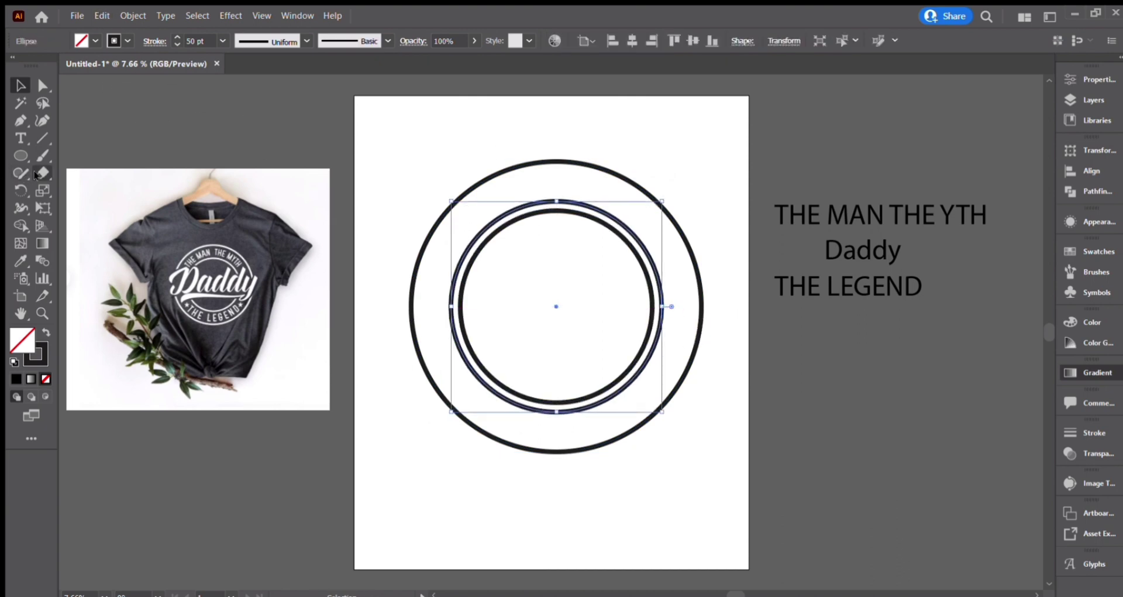
Split the middle circle into upper and lower halves with the Scissors tool at its left and right anchor points.
{"action": "right_click", "coordinate": [40, 174]}
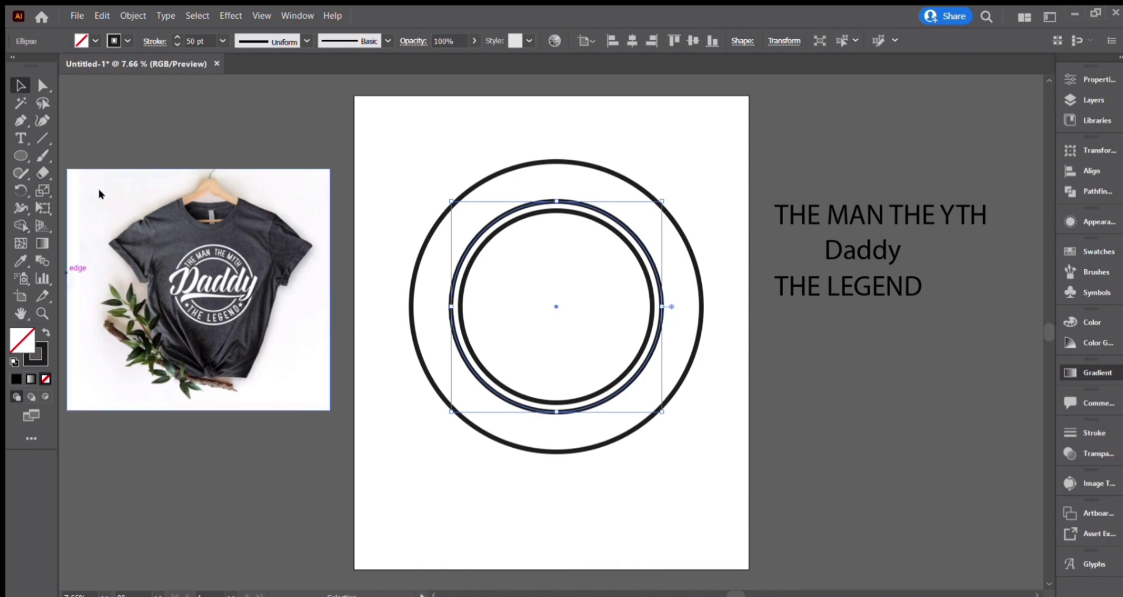
{"action": "left_click", "coordinate": [102, 193]}
{"action": "left_click", "coordinate": [451, 306]}
{"action": "left_click", "coordinate": [662, 307]}
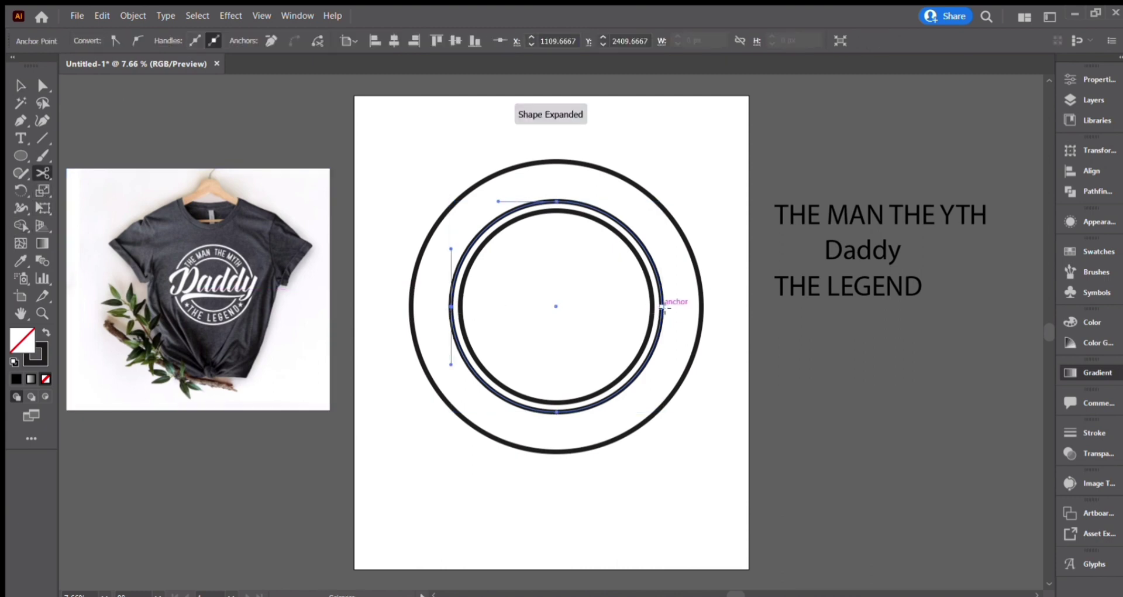
{"action": "key", "text": "v"}
{"action": "left_click", "coordinate": [423, 114]}
Copy the text "THE MAN THE YTH" and paste it as type along the upper half-circle path.
{"action": "left_click", "coordinate": [835, 214]}
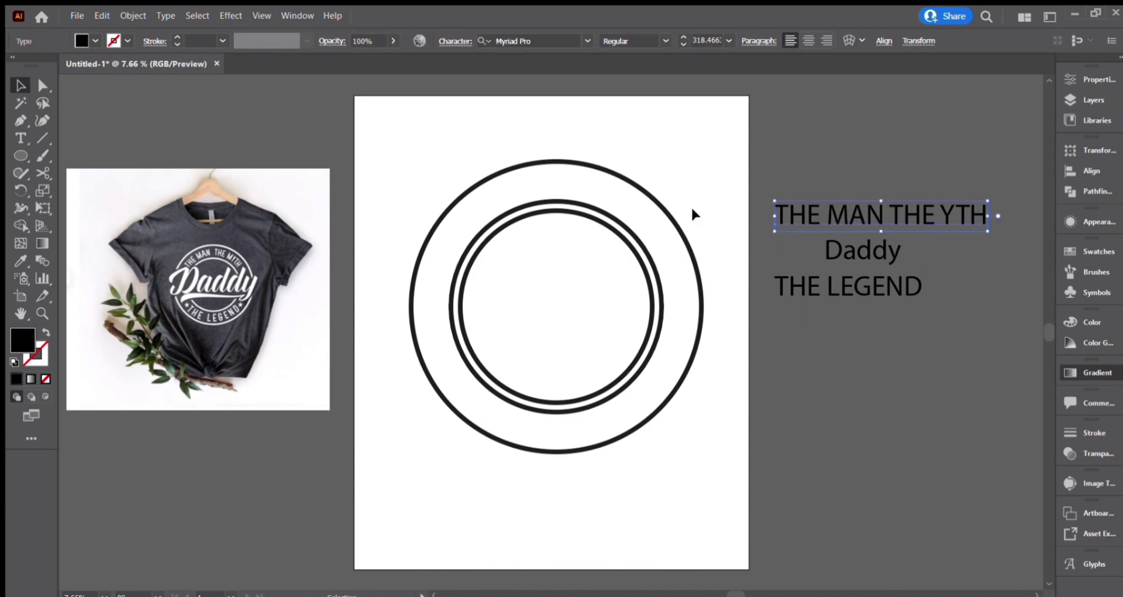
{"action": "left_click", "coordinate": [20, 138]}
{"action": "left_click_drag", "start_coordinate": [985, 215], "coordinate": [763, 222]}
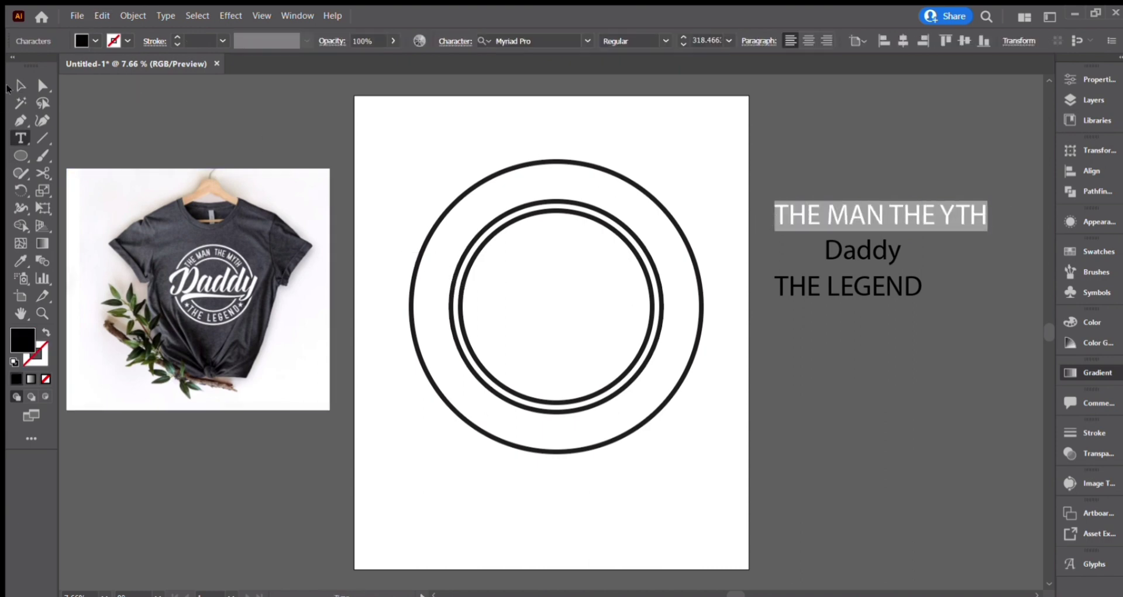
{"action": "left_click", "coordinate": [18, 87]}
{"action": "left_click", "coordinate": [455, 277]}
{"action": "left_click", "coordinate": [20, 138]}
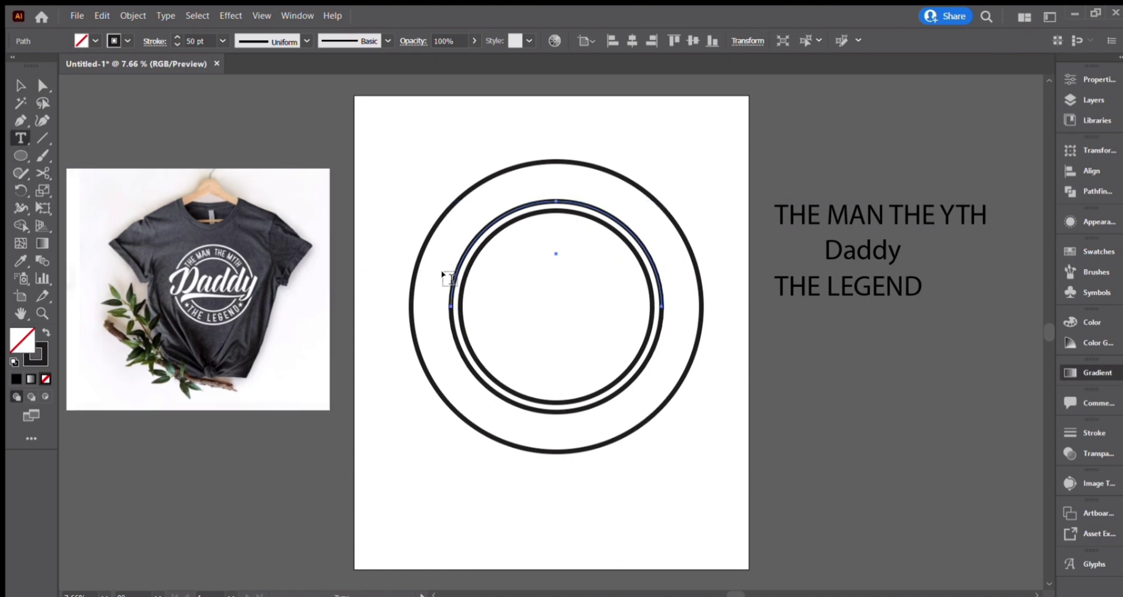
{"action": "left_click", "coordinate": [449, 277]}
{"action": "key", "text": "ctrl+v"}
{"action": "key", "text": "Escape"}
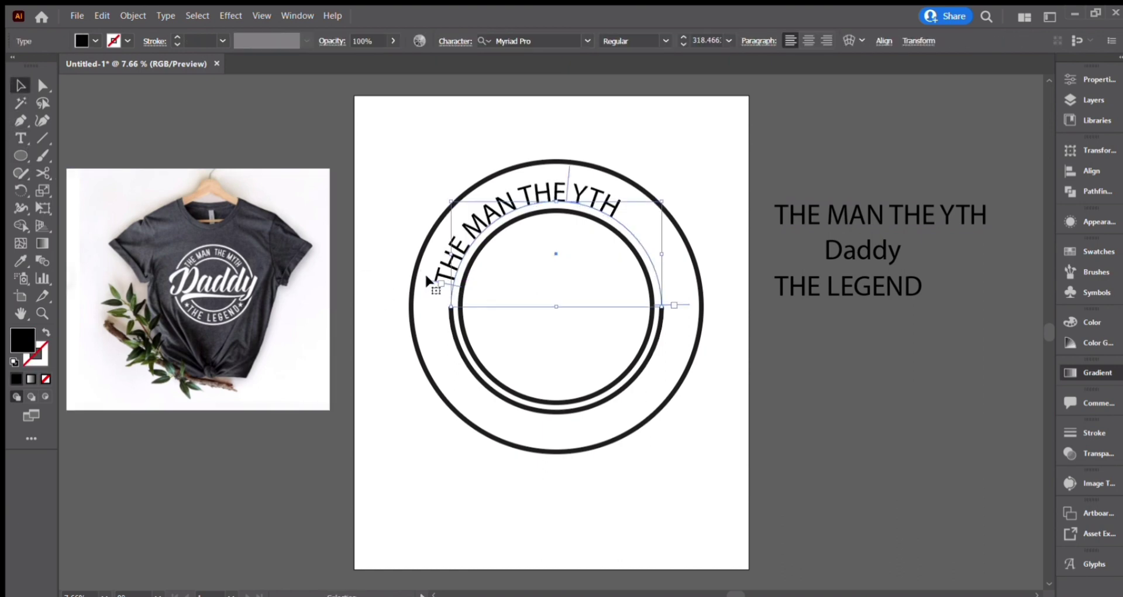
Move the upper arc text's start to the left end of its path and centre-align the text.
{"action": "key", "text": "ctrl+equal"}
{"action": "key", "text": "ctrl+equal"}
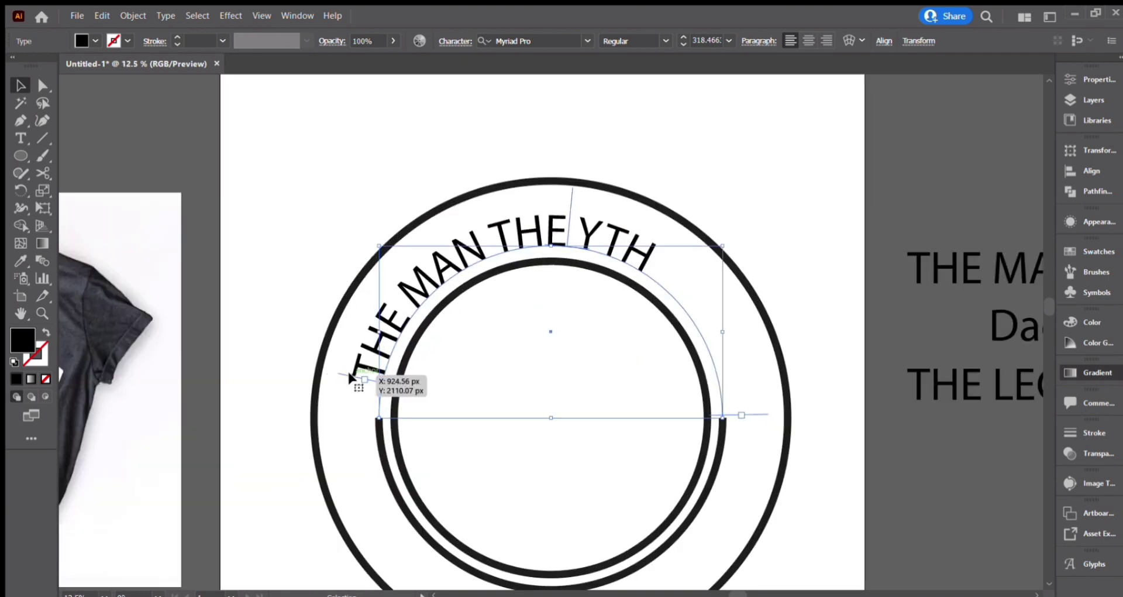
{"action": "left_click_drag", "start_coordinate": [341, 369], "coordinate": [350, 457]}
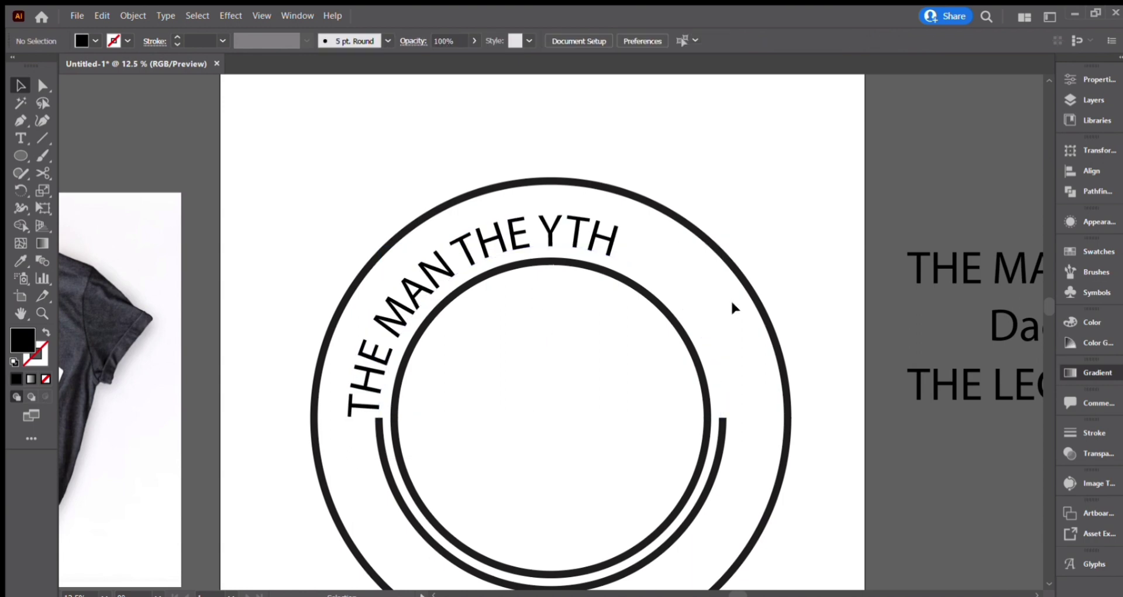
{"action": "left_click", "coordinate": [809, 41]}
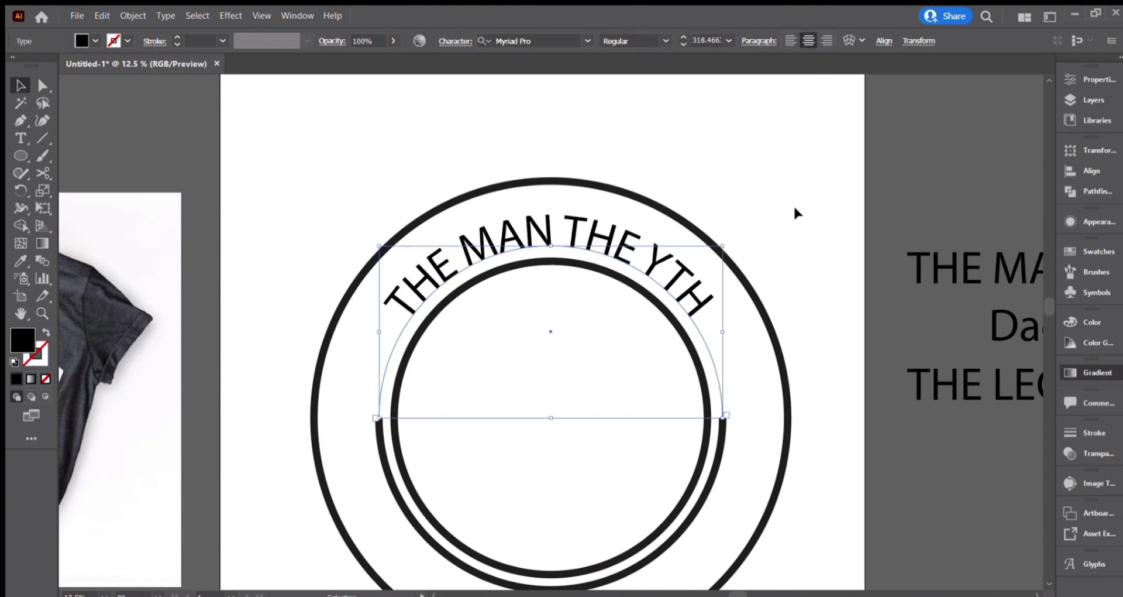
{"action": "left_click", "coordinate": [793, 205]}
Copy the text "THE LEGEND" and paste it as type along the lower half-circle path.
{"action": "key", "text": "ctrl+minus"}
{"action": "key", "text": "ctrl+minus"}
{"action": "left_click", "coordinate": [781, 359]}
{"action": "key", "text": "t"}
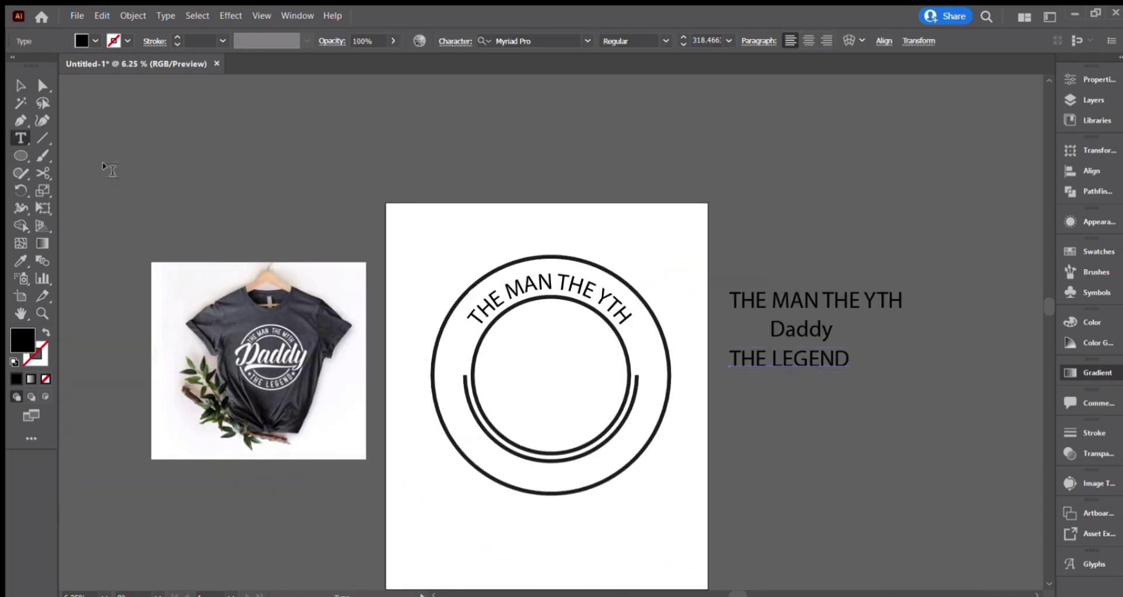
{"action": "left_click_drag", "start_coordinate": [855, 363], "coordinate": [695, 363]}
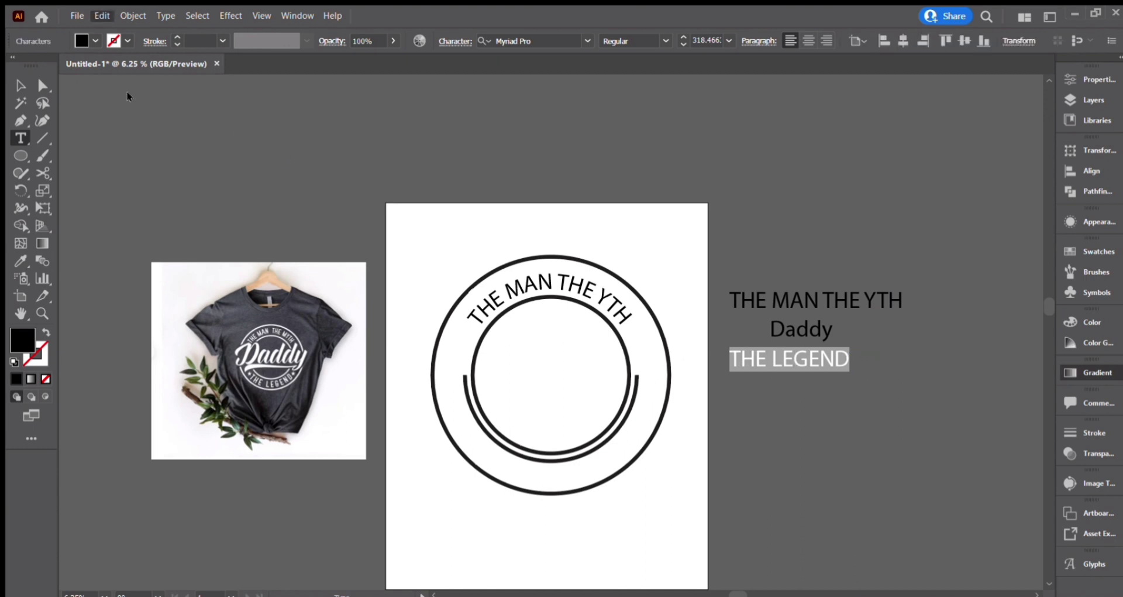
{"action": "left_click", "coordinate": [638, 383]}
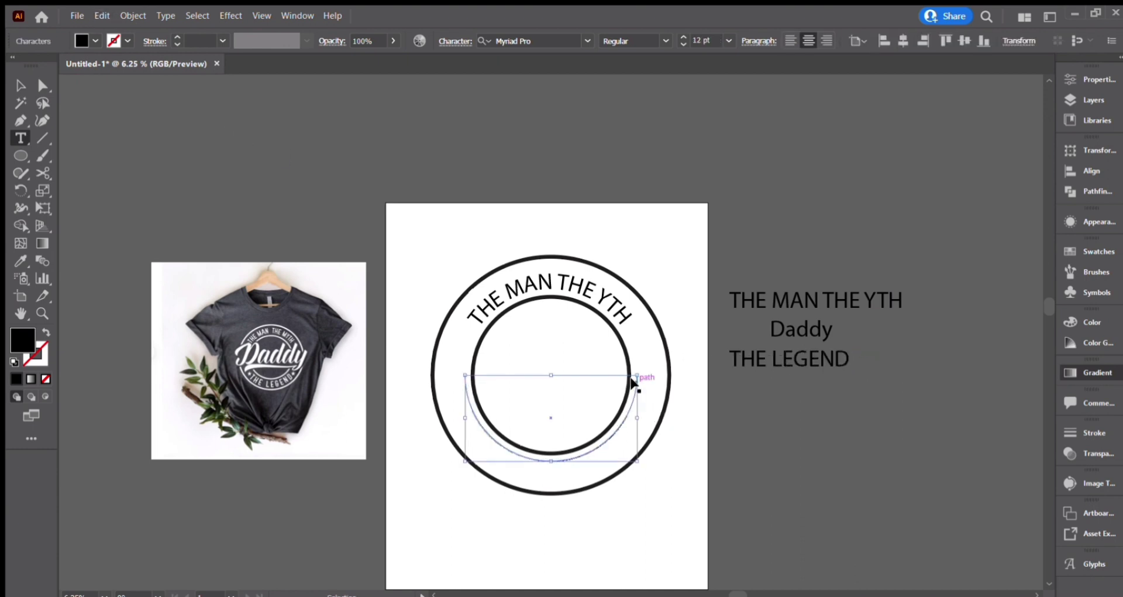
{"action": "key", "text": "ctrl+v"}
{"action": "key", "text": "Escape"}
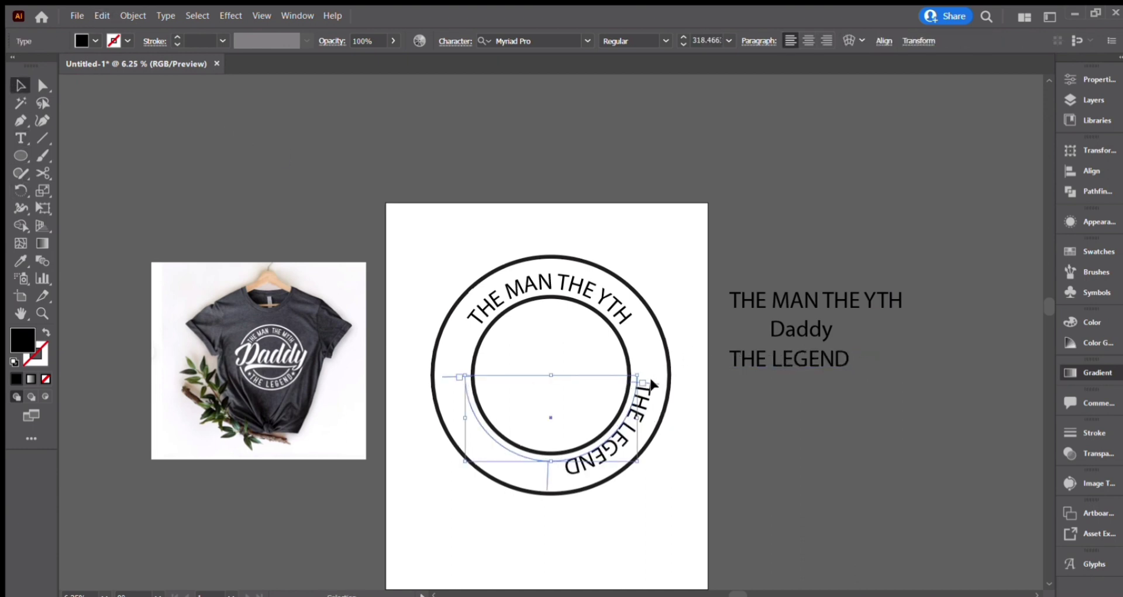
Centre "THE LEGEND" along the lower arc and flip it upright in the band between the two circles.
{"action": "left_click_drag", "start_coordinate": [654, 377], "coordinate": [653, 377]}
{"action": "left_click", "coordinate": [809, 40]}
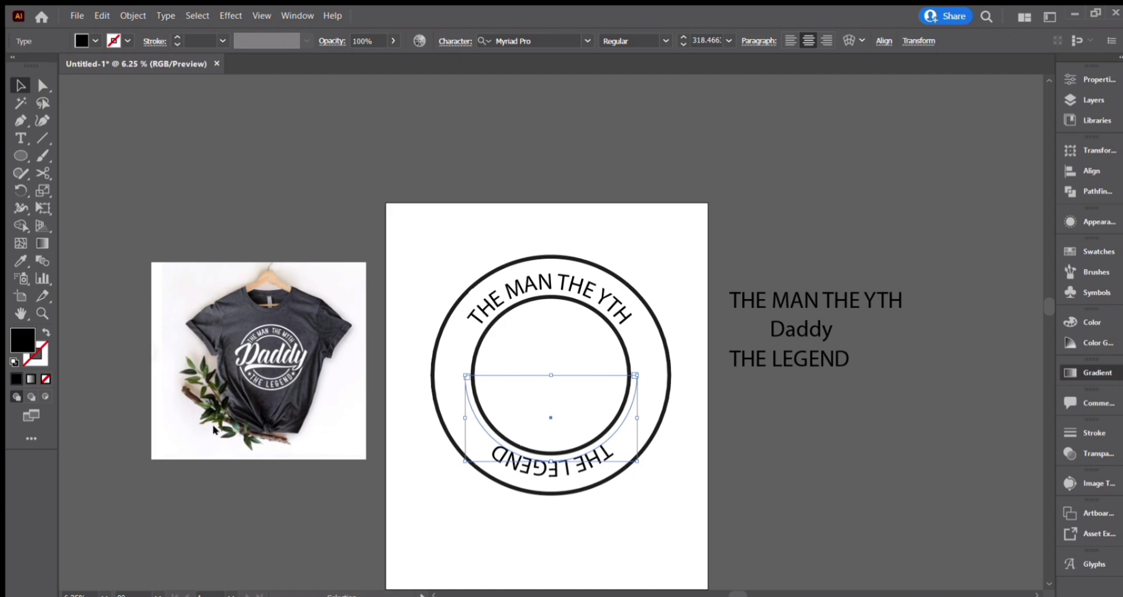
{"action": "key", "text": "alt+shift+Up"}
{"action": "key", "text": "ctrl+z"}
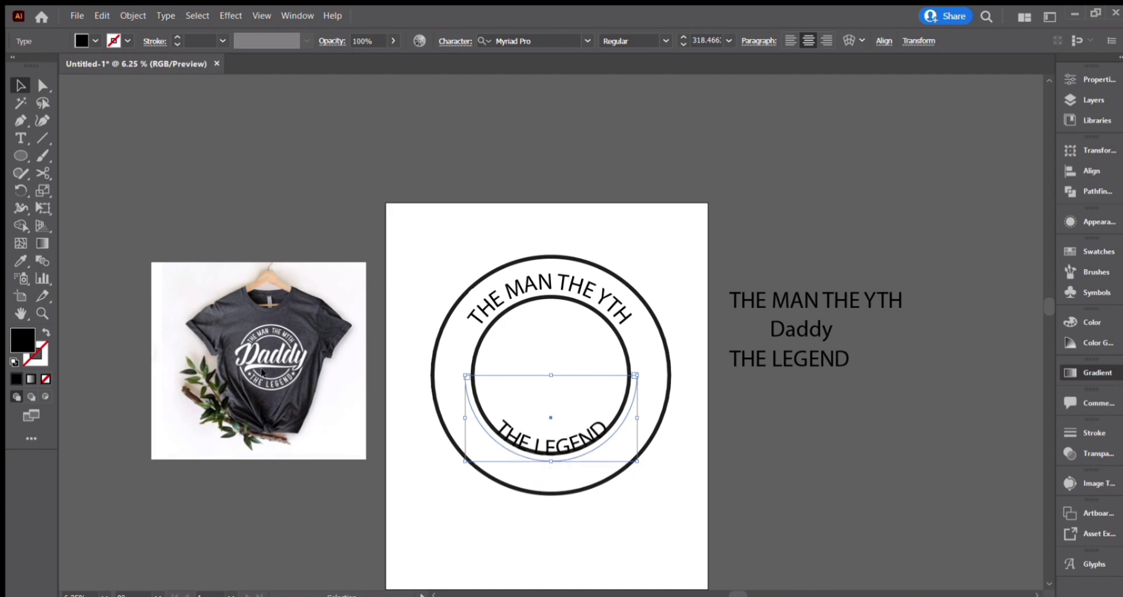
{"action": "key", "text": "alt+shift+Down"}
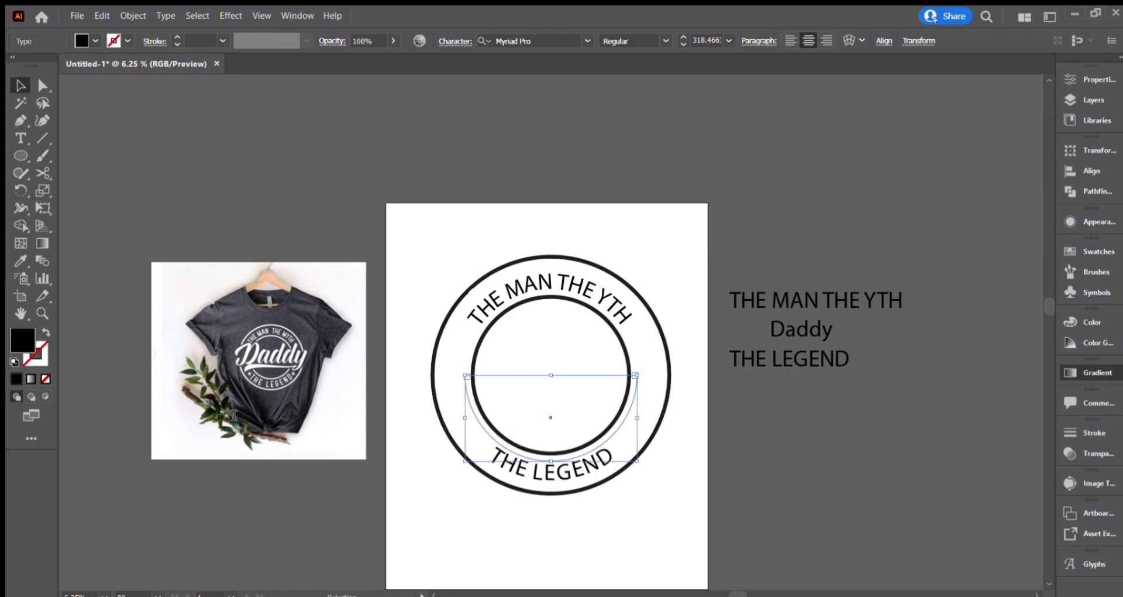
{"action": "left_click", "coordinate": [573, 129]}
Reduce the inner circle's stroke weight to 40 pt.
{"action": "left_click", "coordinate": [629, 351]}
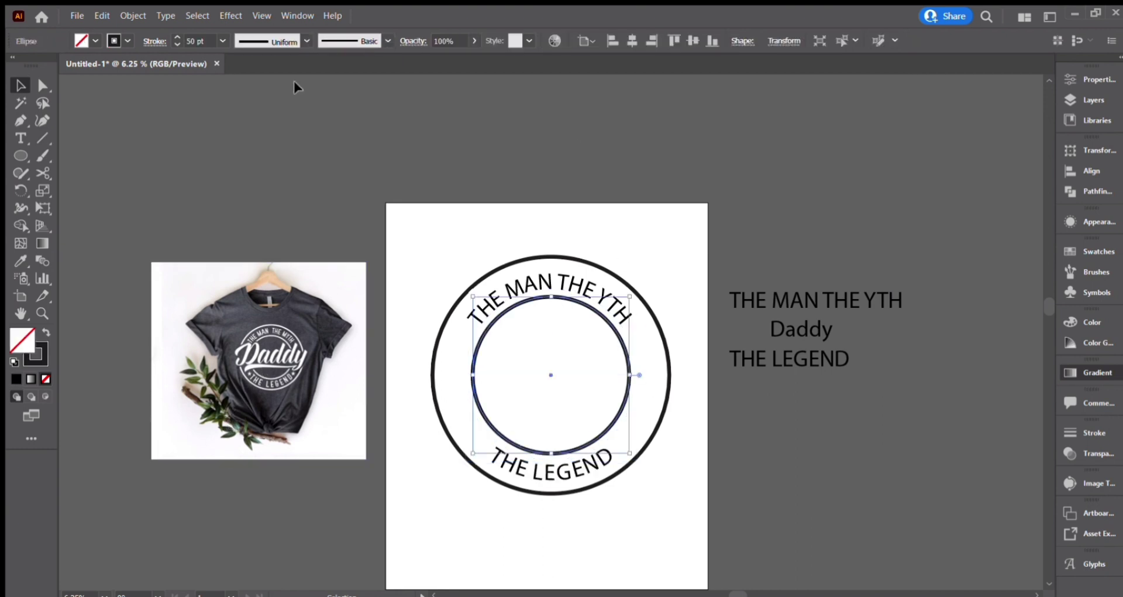
{"action": "left_click", "coordinate": [176, 44]}
{"action": "left_click", "coordinate": [748, 186]}
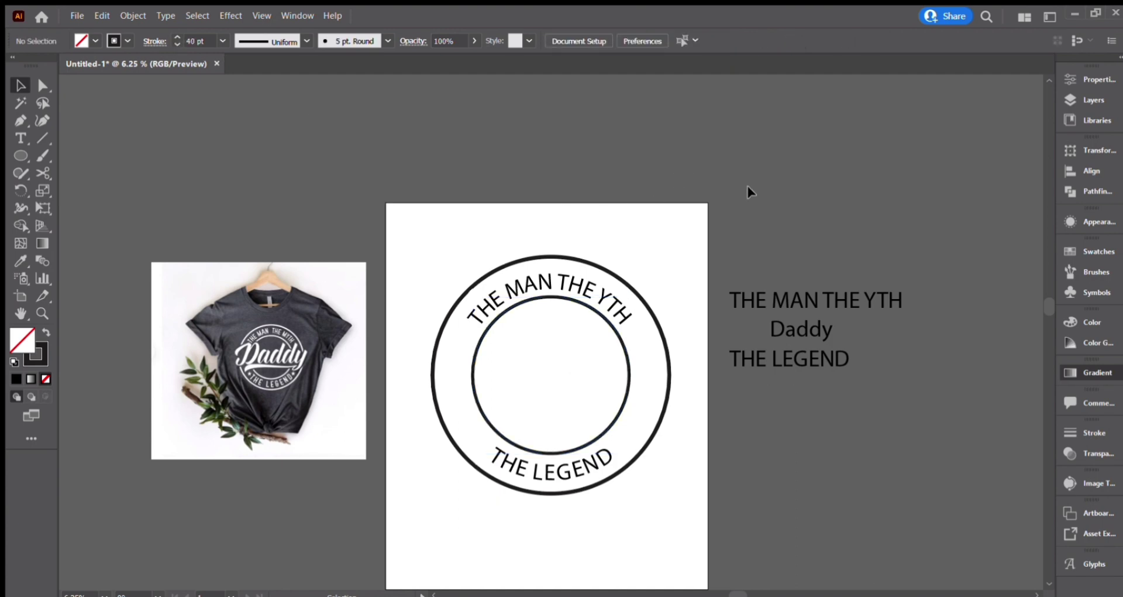
Increase the font size of the upper and lower arc texts together to 365 pt.
{"action": "left_click", "coordinate": [561, 470]}
{"action": "left_click", "coordinate": [570, 285], "text": "shift"}
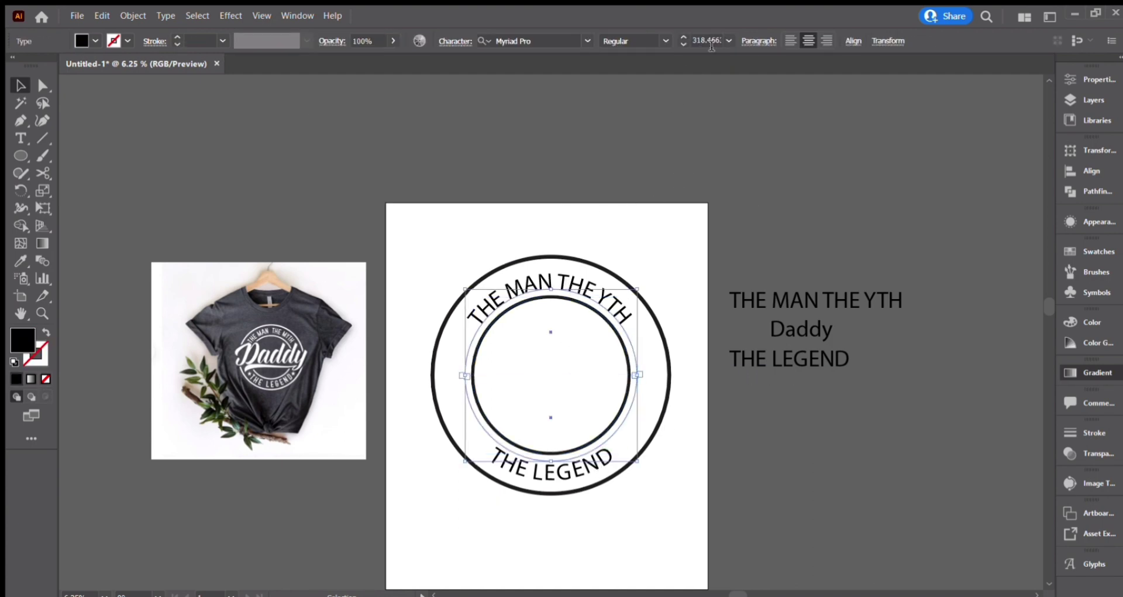
{"action": "left_click", "coordinate": [682, 37]}
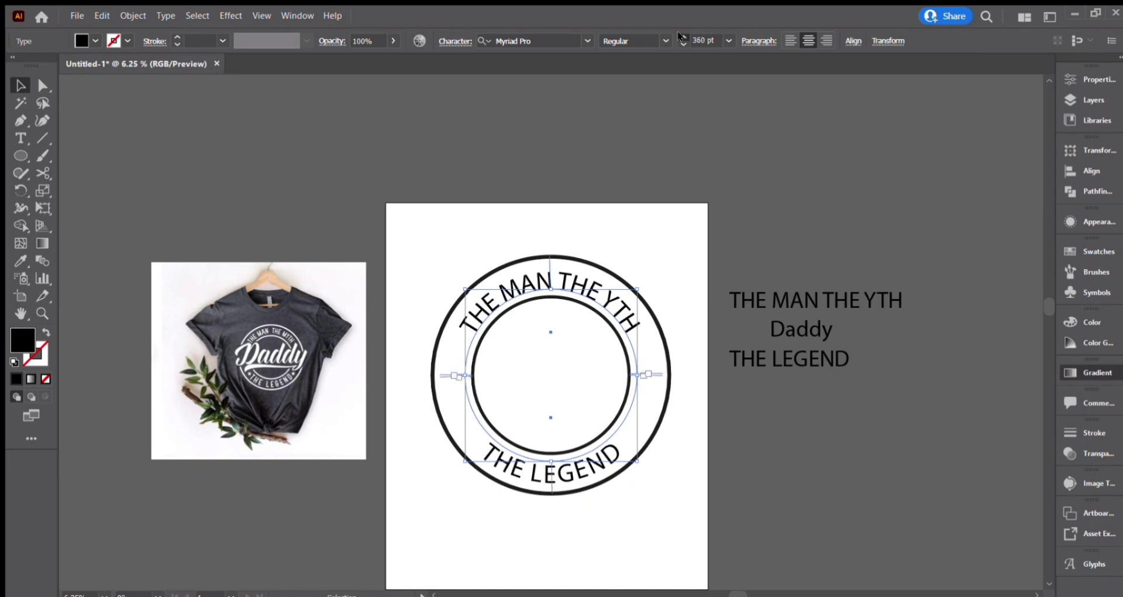
{"action": "left_click", "coordinate": [761, 166]}
Enlarge the word "Daddy" to nearly the outer circle's width and place it across the middle of the rings.
{"action": "double_click", "coordinate": [810, 336]}
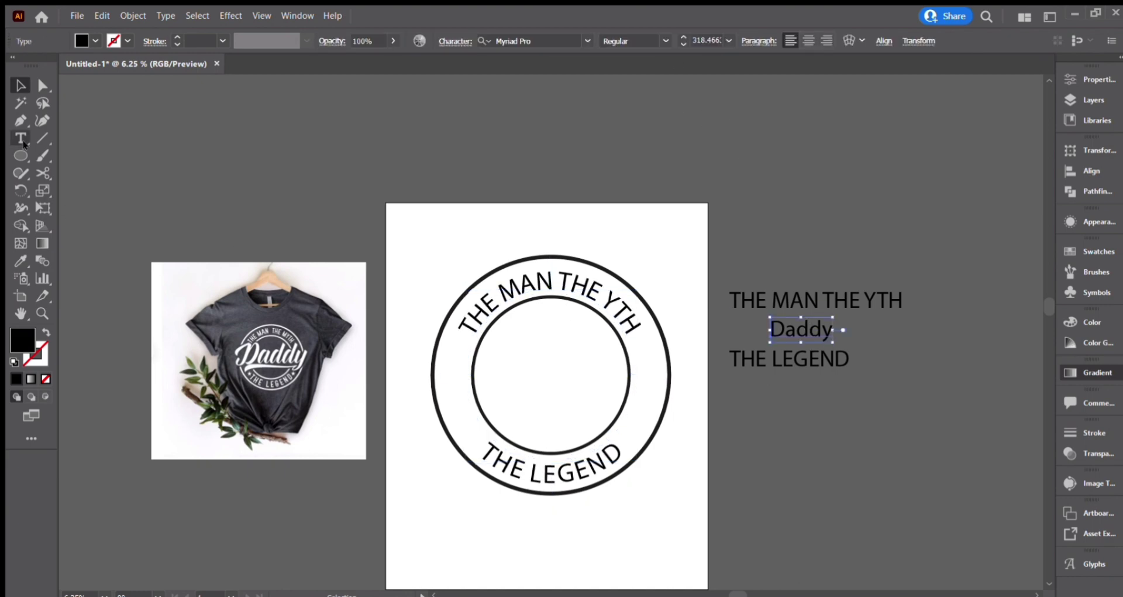
{"action": "left_click", "coordinate": [20, 85]}
{"action": "left_click_drag", "start_coordinate": [836, 331], "coordinate": [646, 395]}
{"action": "key", "text": "ctrl+z"}
{"action": "left_click", "coordinate": [575, 404]}
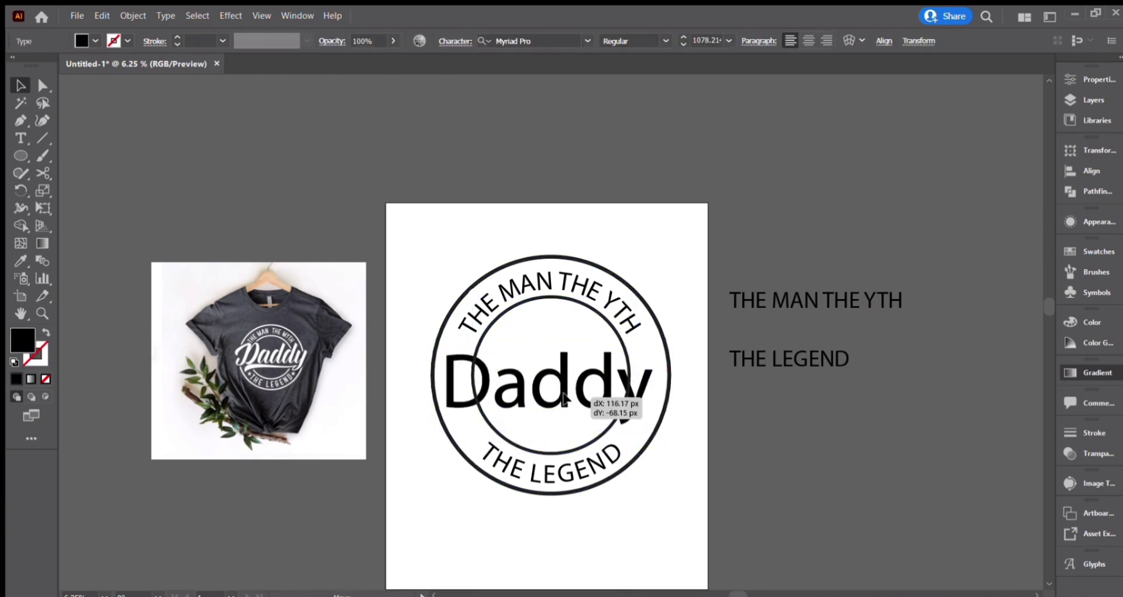
{"action": "left_click", "coordinate": [534, 42]}
{"action": "type", "text": "sd"}
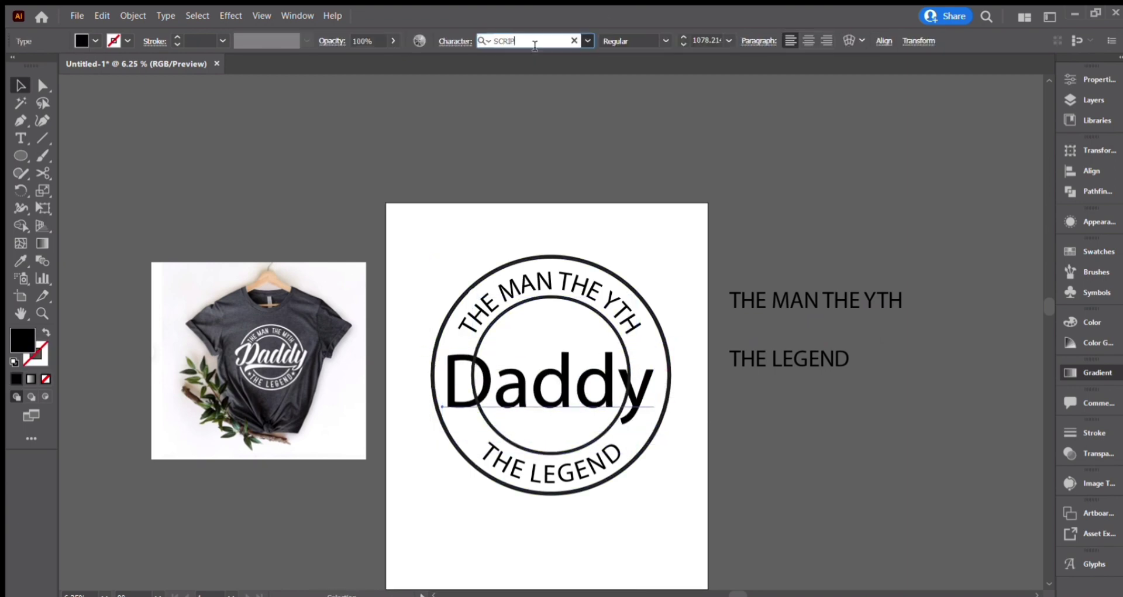
{"action": "key", "text": "Return"}
{"action": "left_click", "coordinate": [690, 112]}
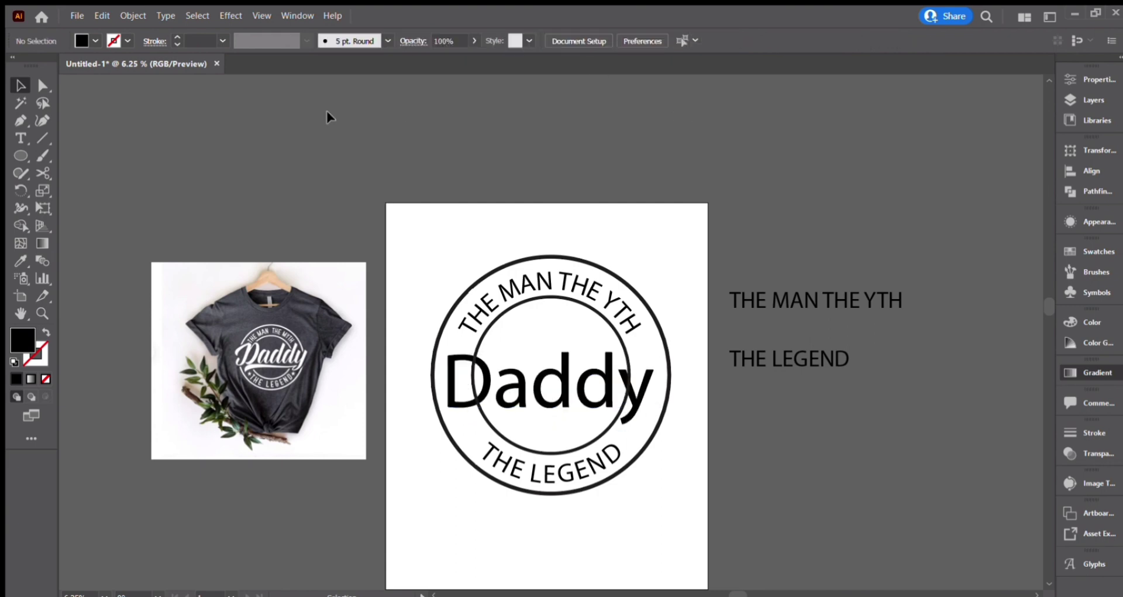
Search the fonts for "SCRIPT" and set the word "Daddy" in the Alameda Script font.
{"action": "left_click_drag", "start_coordinate": [621, 181], "coordinate": [319, 160]}
{"action": "left_click", "coordinate": [273, 380]}
{"action": "left_click", "coordinate": [538, 43]}
{"action": "type", "text": "SCRIPT"}
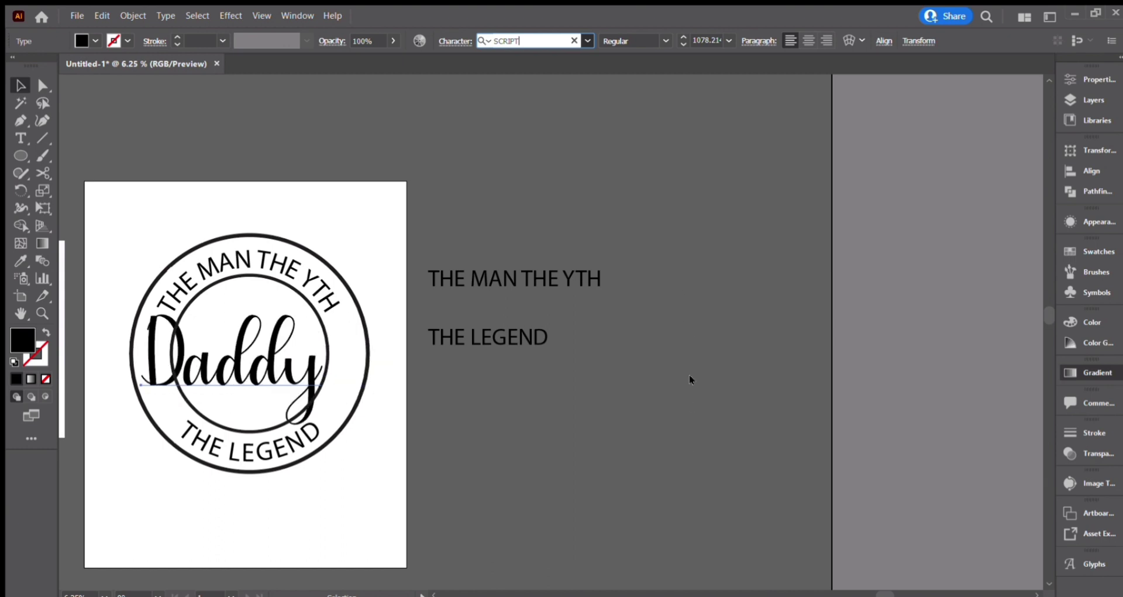
{"action": "left_click", "coordinate": [685, 177]}
Scale "Daddy" down to about 915 pt and shift it left over the rings.
{"action": "left_click_drag", "start_coordinate": [326, 514], "coordinate": [587, 488]}
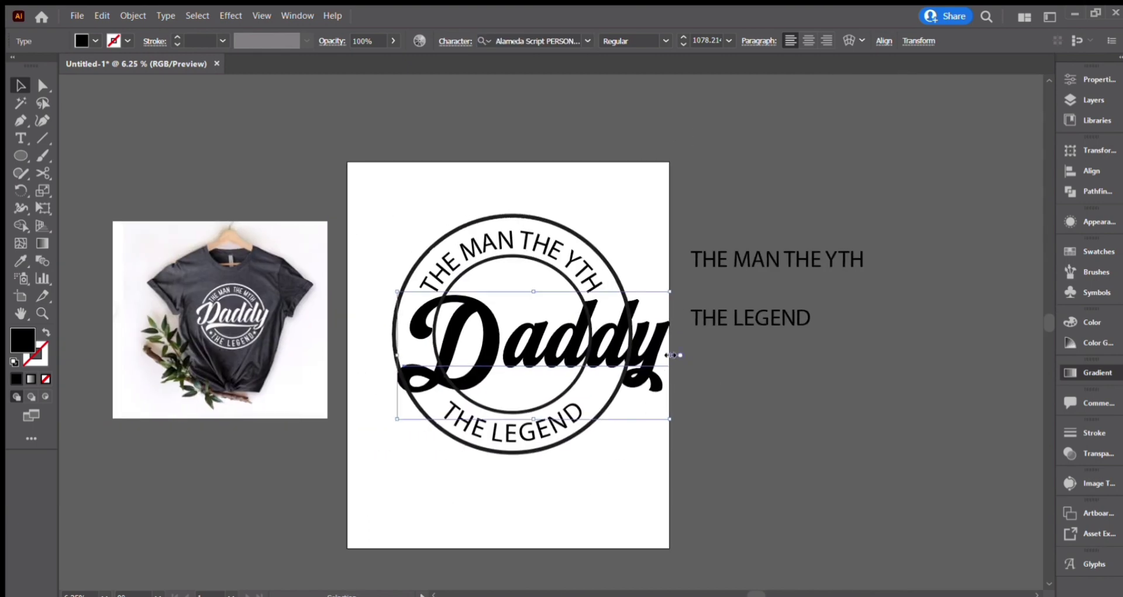
{"action": "left_click_drag", "start_coordinate": [670, 355], "coordinate": [629, 355]}
{"action": "left_click_drag", "start_coordinate": [526, 355], "coordinate": [508, 355]}
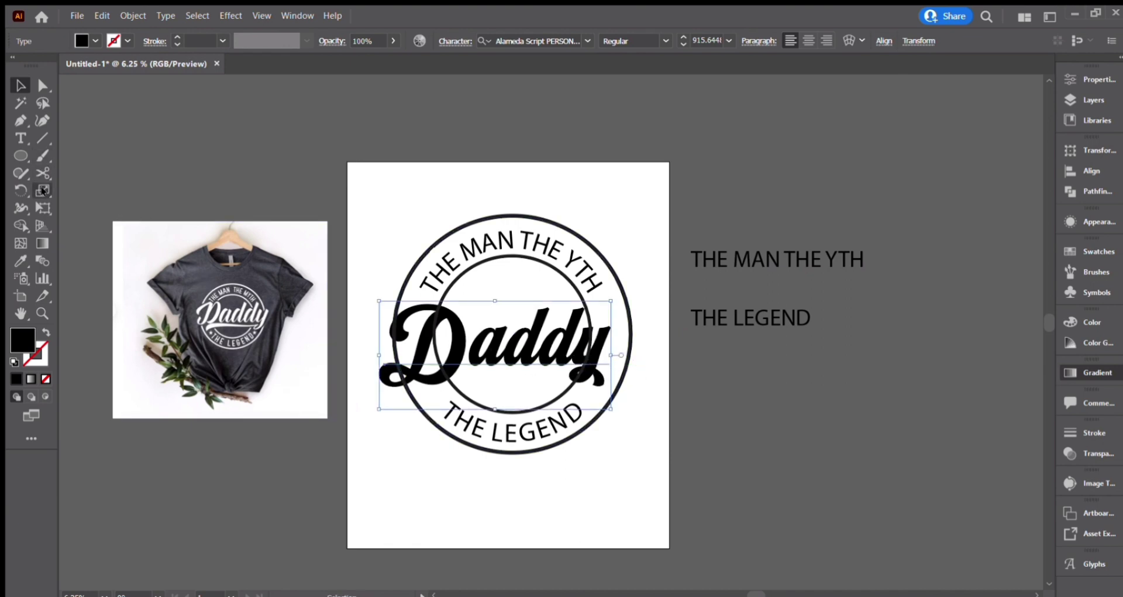
Shear "Daddy" so it rises to the right, recentre it over the rings and enlarge it to about 990 pt.
{"action": "left_click", "coordinate": [42, 191]}
{"action": "left_click_drag", "start_coordinate": [599, 361], "coordinate": [600, 344]}
{"action": "left_click", "coordinate": [21, 85]}
{"action": "mouse_move", "coordinate": [518, 335]}
{"action": "left_mouse_down"}
{"action": "mouse_move", "coordinate": [534, 349]}
{"action": "mouse_move", "coordinate": [523, 348]}
{"action": "left_mouse_up"}
{"action": "mouse_move", "coordinate": [618, 359]}
{"action": "left_mouse_down"}
{"action": "mouse_move", "coordinate": [654, 364]}
{"action": "mouse_move", "coordinate": [635, 360]}
{"action": "left_mouse_up"}
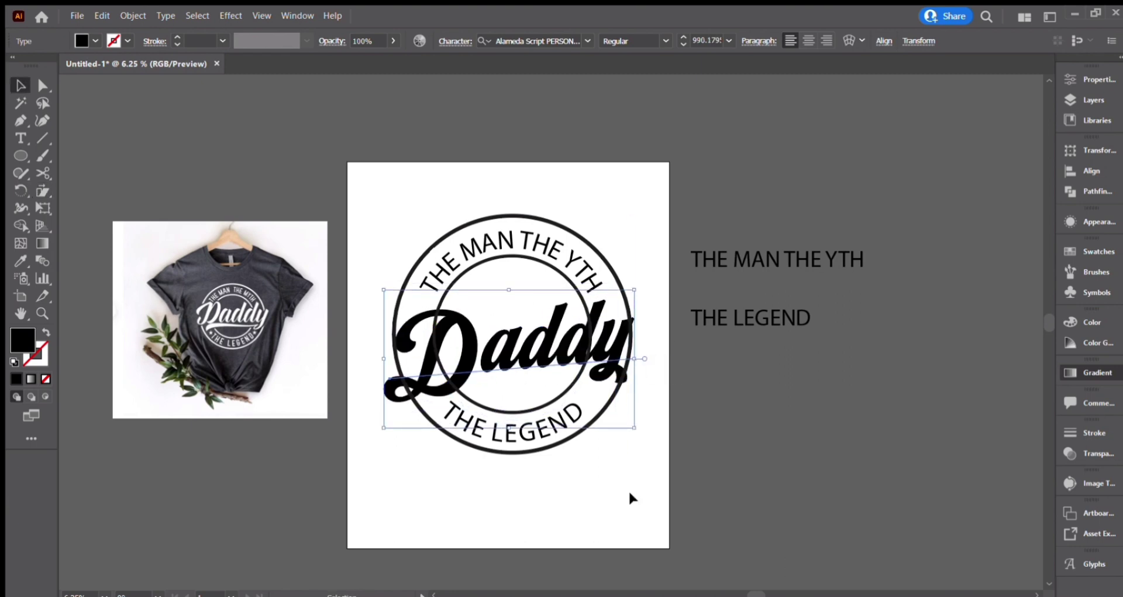
{"action": "left_click", "coordinate": [626, 488]}
Insert a space before "THE LEGEND" to shift it along the lower arc.
{"action": "left_click", "coordinate": [535, 431]}
{"action": "left_click", "coordinate": [20, 138]}
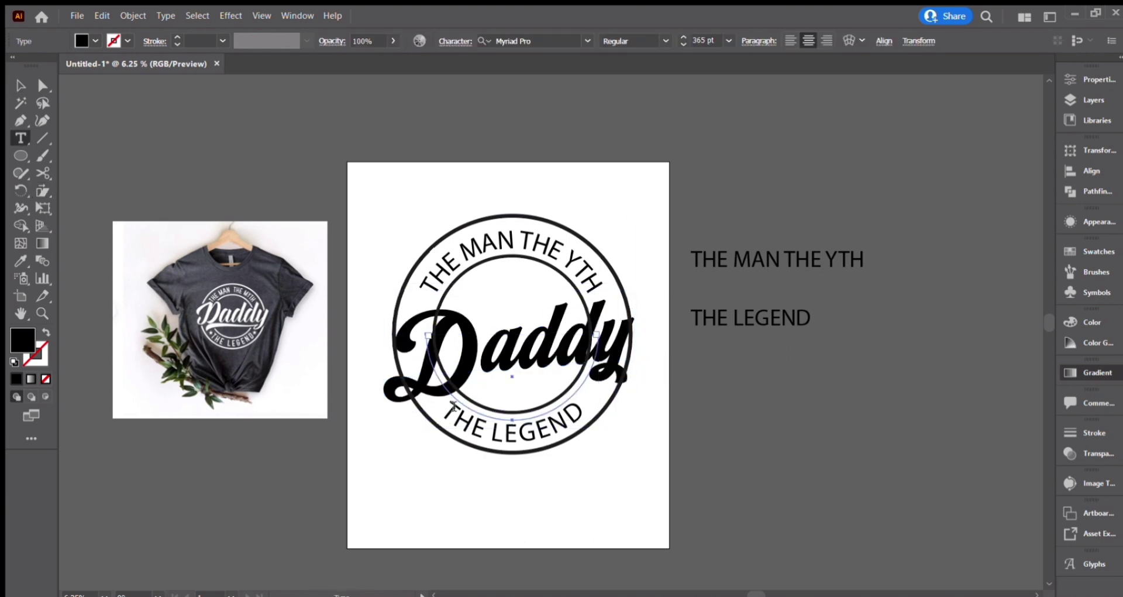
{"action": "left_click", "coordinate": [448, 406]}
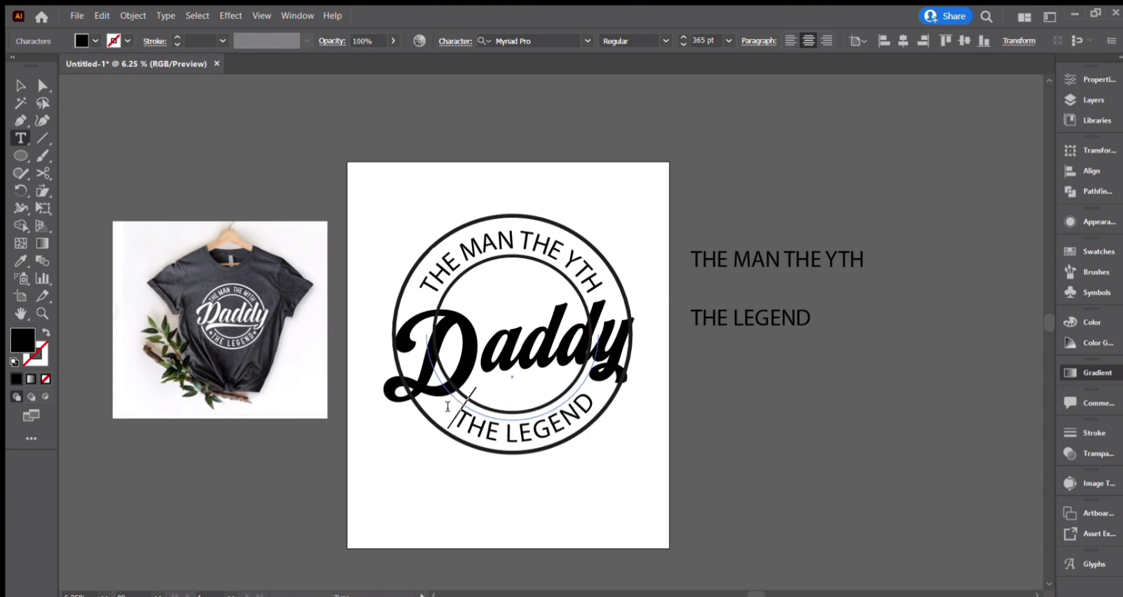
{"action": "key", "text": "Escape"}
{"action": "left_click", "coordinate": [648, 115]}
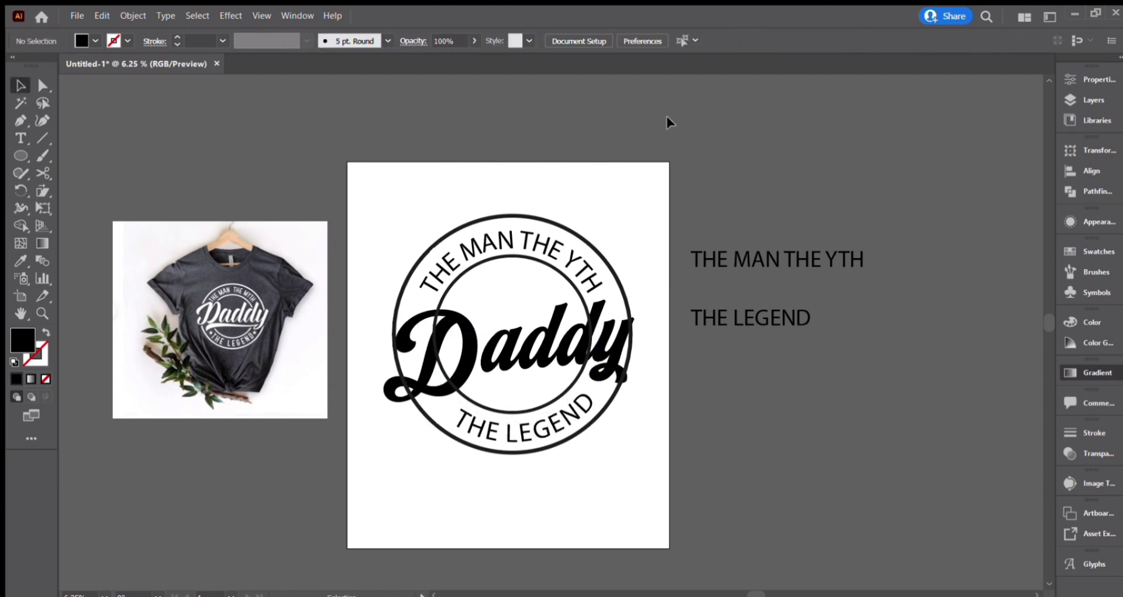
{"action": "left_click", "coordinate": [496, 256]}
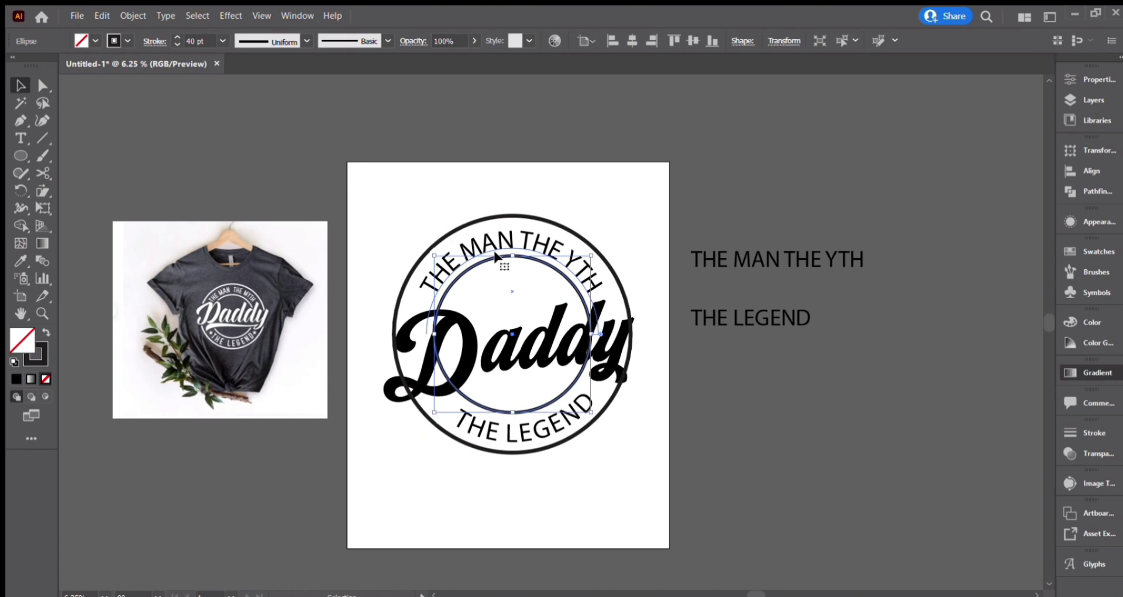
{"action": "left_click", "coordinate": [494, 165]}
{"action": "left_click", "coordinate": [518, 341]}
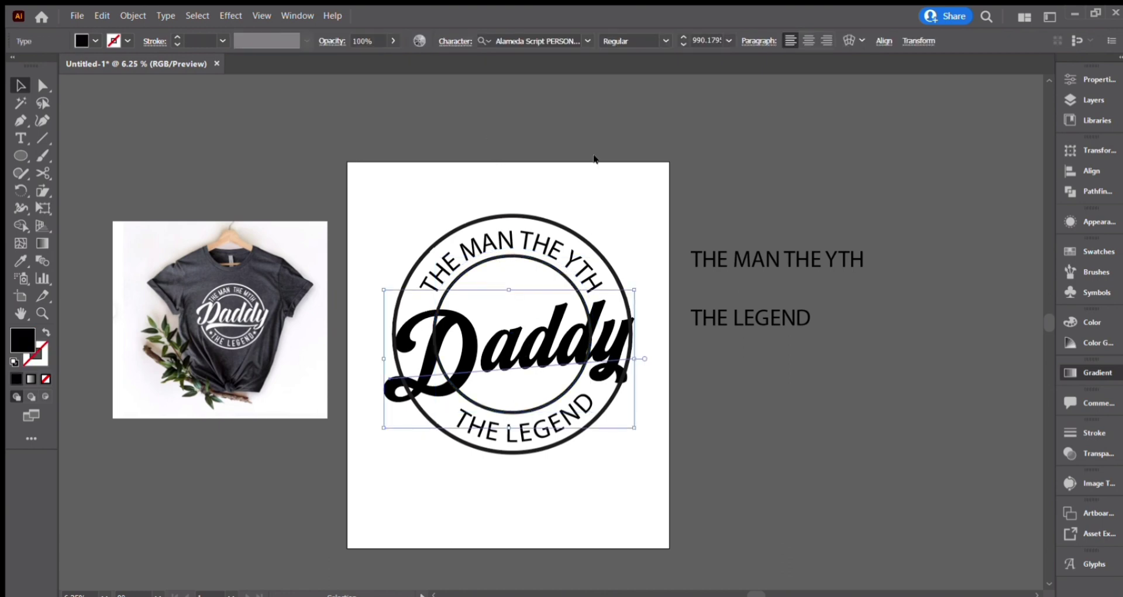
{"action": "left_click", "coordinate": [827, 157]}
Select both arc texts and change their font to Bebas.
{"action": "left_click", "coordinate": [585, 417]}
{"action": "left_click_drag", "start_coordinate": [677, 446], "coordinate": [541, 440]}
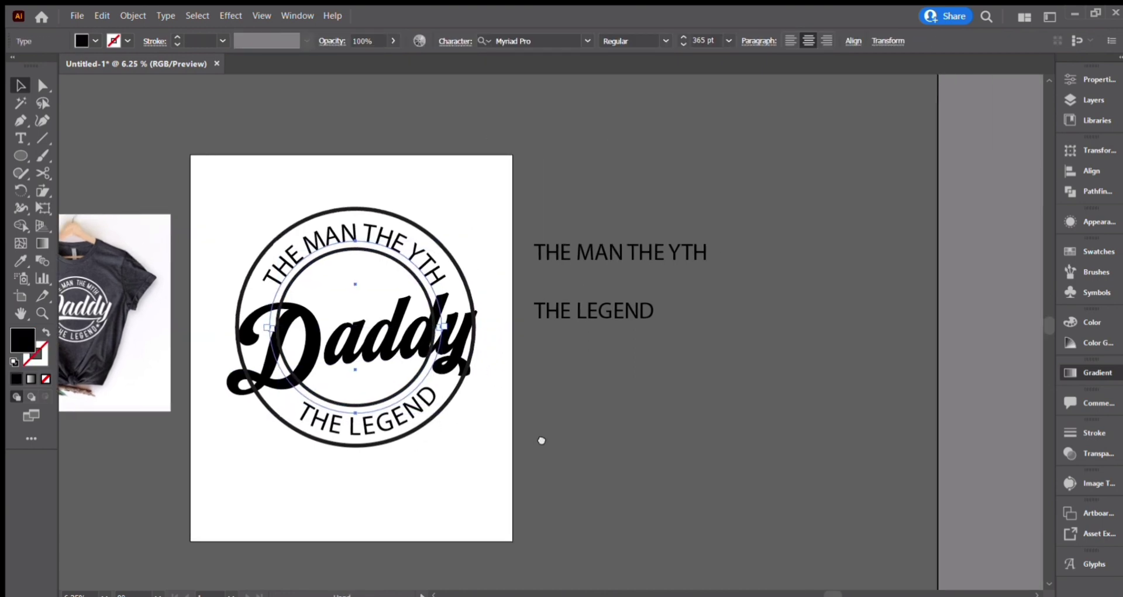
{"action": "left_click", "coordinate": [588, 41]}
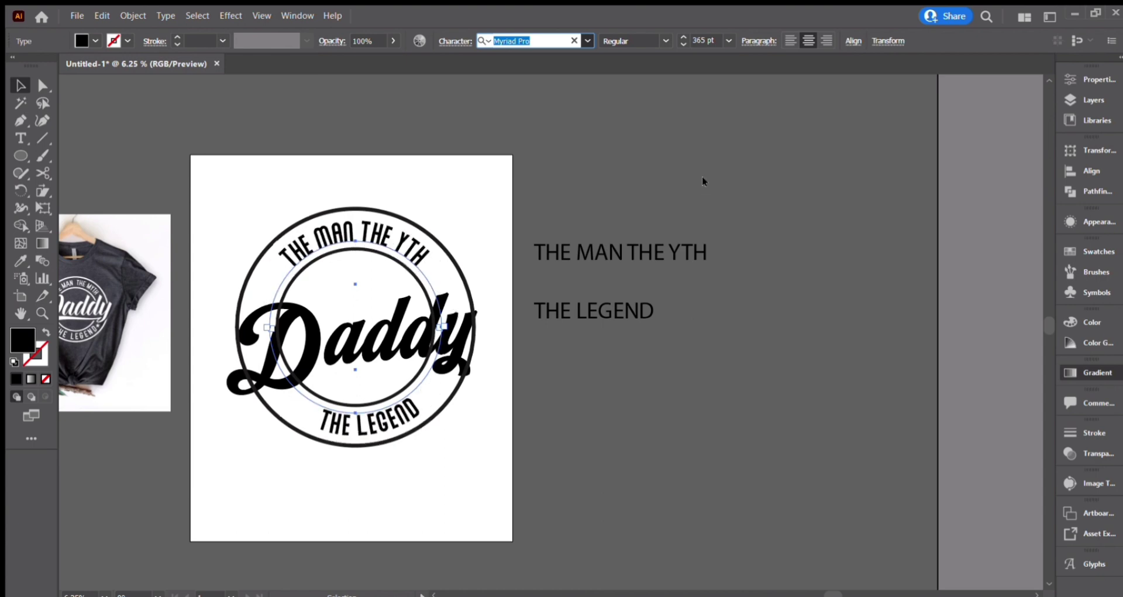
{"action": "type", "text": "BAS"}
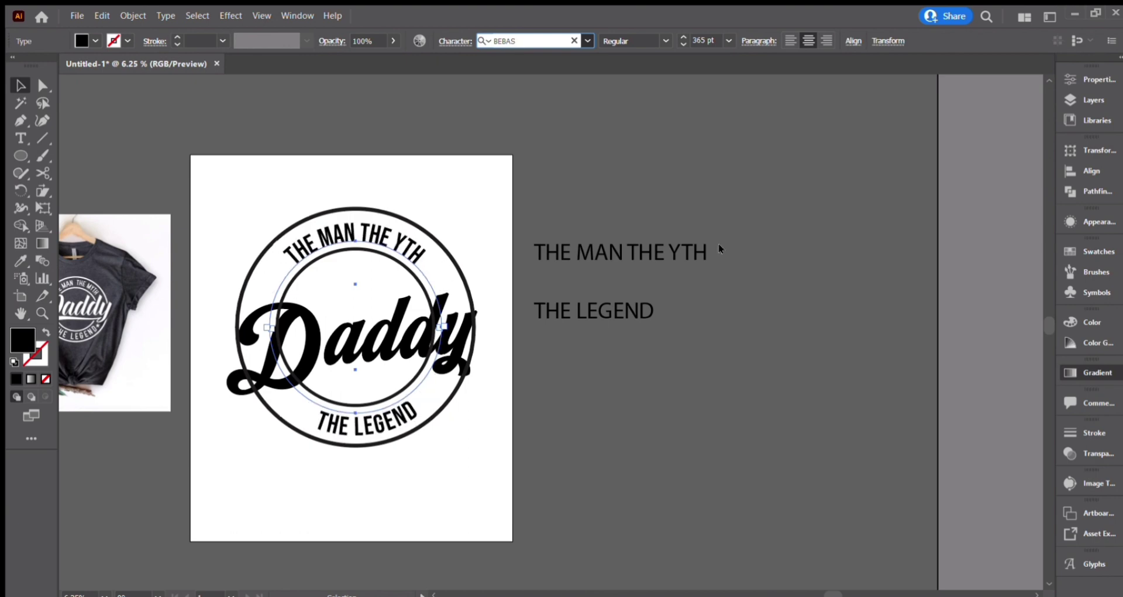
{"action": "left_click", "coordinate": [691, 110]}
Correct the last word of the upper arc text to "MYTH".
{"action": "left_click", "coordinate": [115, 154]}
{"action": "key", "text": "t"}
{"action": "left_click", "coordinate": [401, 245]}
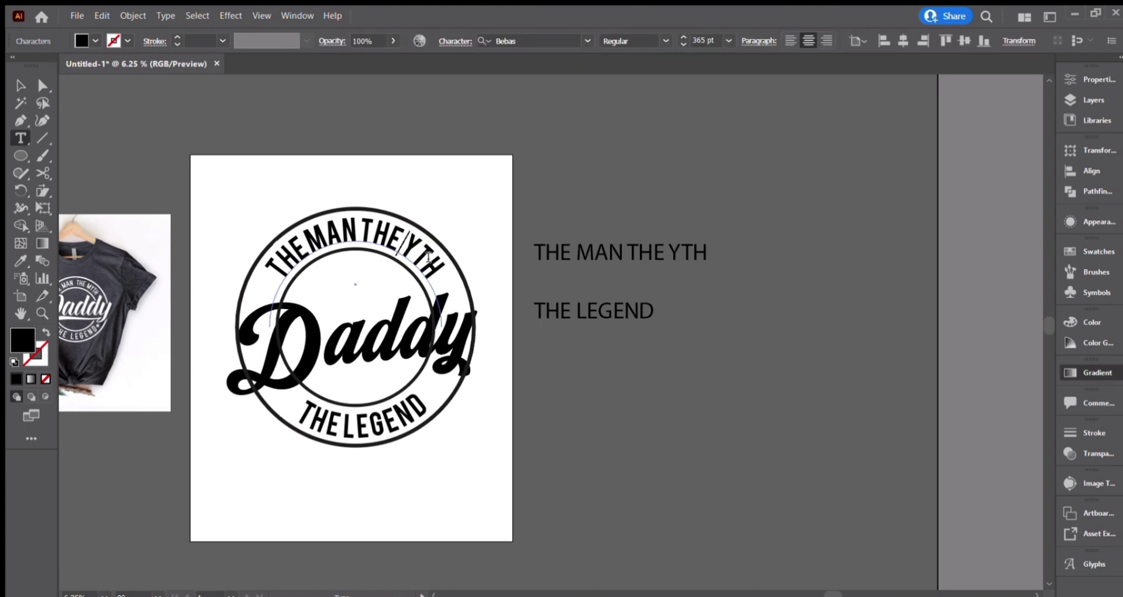
{"action": "type", "text": "M"}
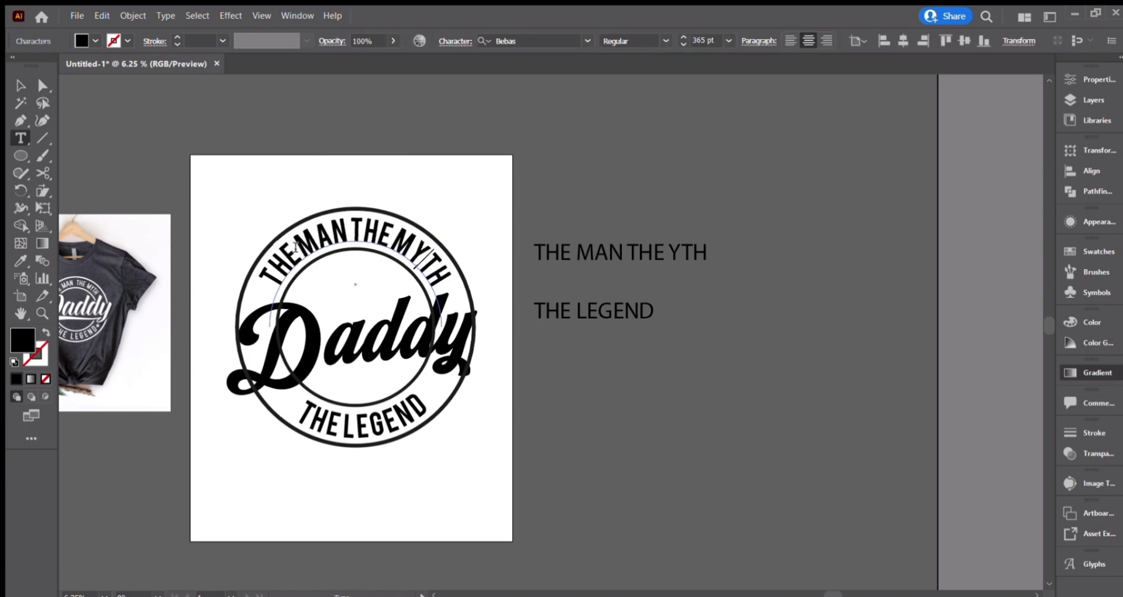
{"action": "key", "text": "BackSpace"}
{"action": "key", "text": "BackSpace"}
{"action": "key", "text": "BackSpace"}
{"action": "key", "text": "BackSpace"}
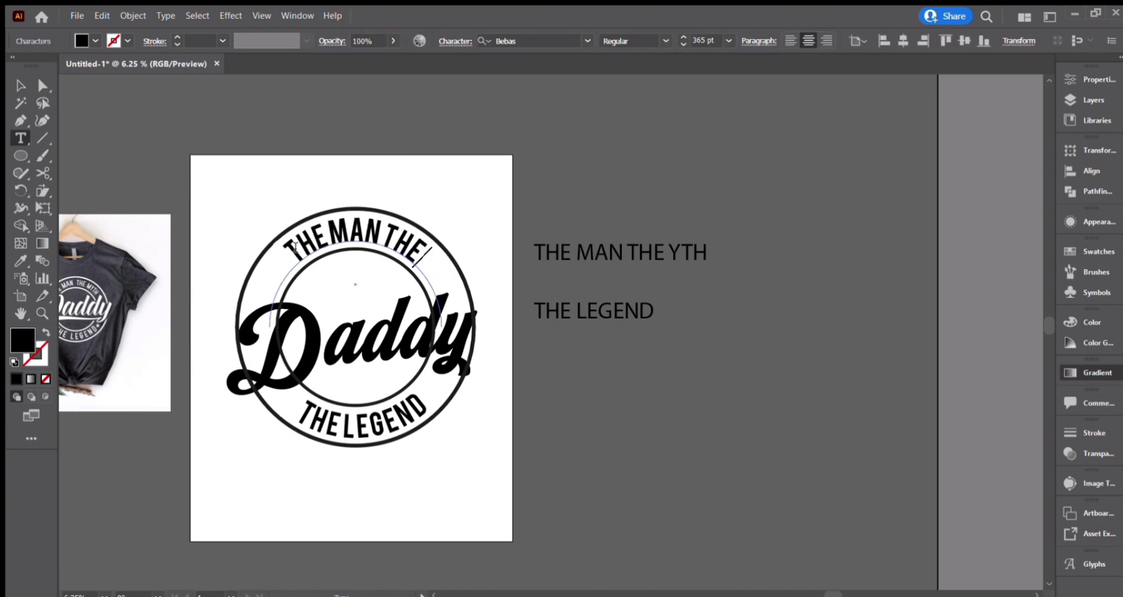
{"action": "type", "text": "MYTH"}
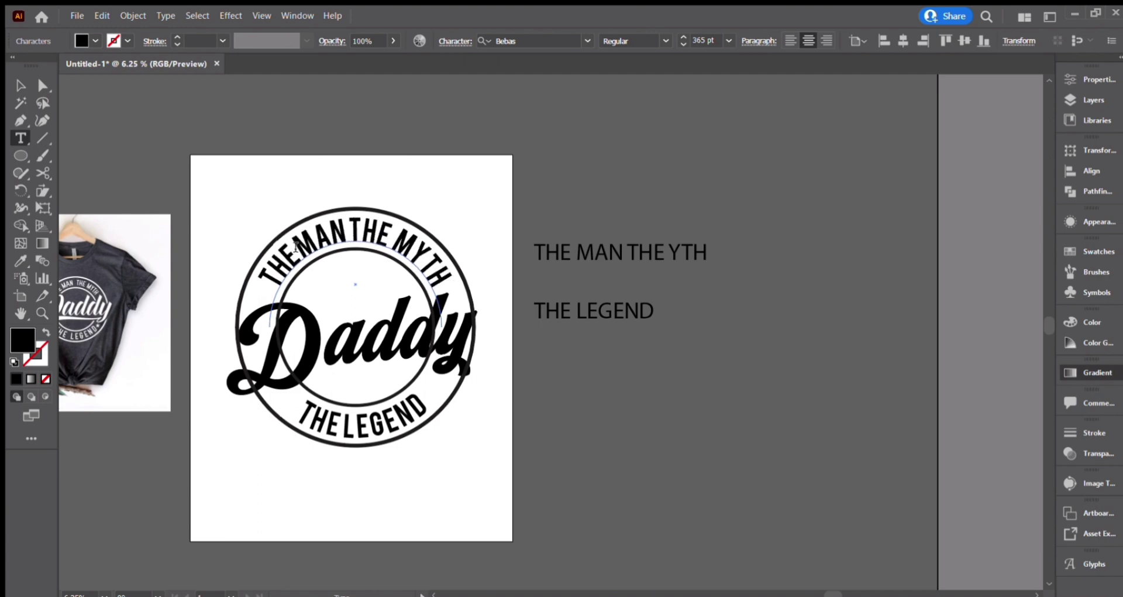
Even out the spaces between the words in the upper "THE MAN THE MYTH" and lower "THE LEGEND" texts.
{"action": "left_click", "coordinate": [295, 262]}
{"action": "left_click", "coordinate": [347, 236]}
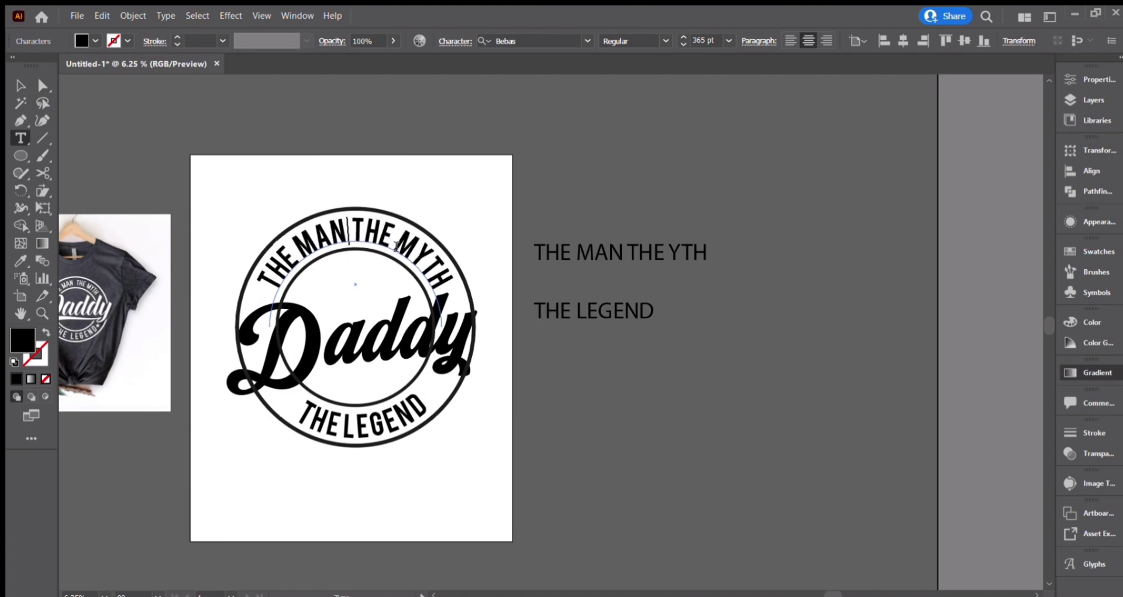
{"action": "left_click", "coordinate": [396, 246]}
{"action": "key", "text": "BackSpace"}
{"action": "left_click", "coordinate": [339, 427]}
{"action": "key", "text": "Escape"}
{"action": "left_click", "coordinate": [529, 152]}
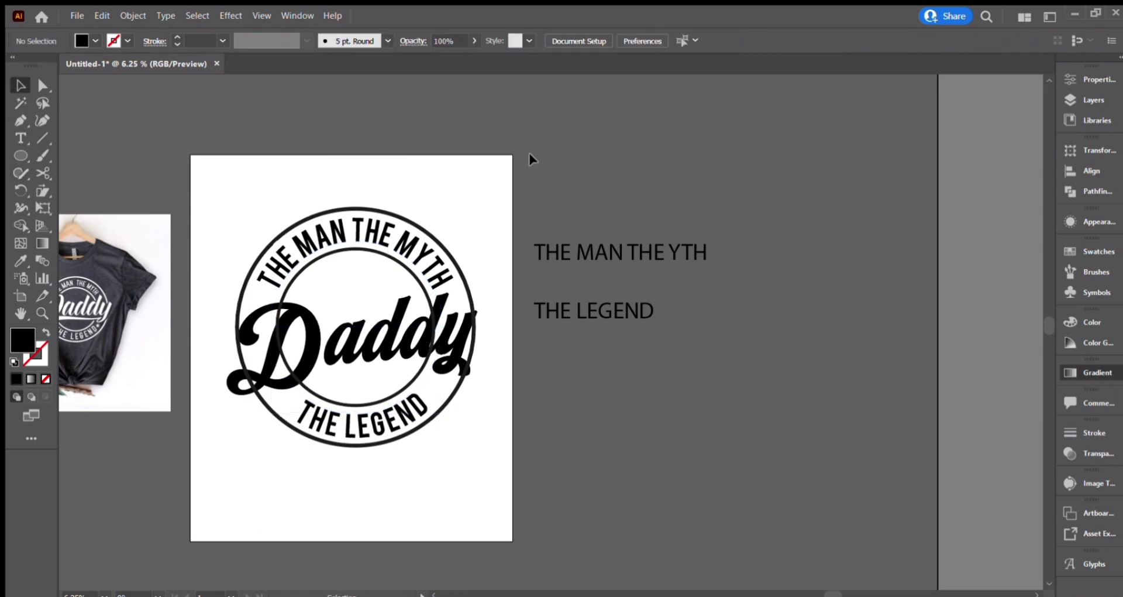
Nudge "Daddy" slightly up and to the left over the rings.
{"action": "left_click", "coordinate": [410, 353]}
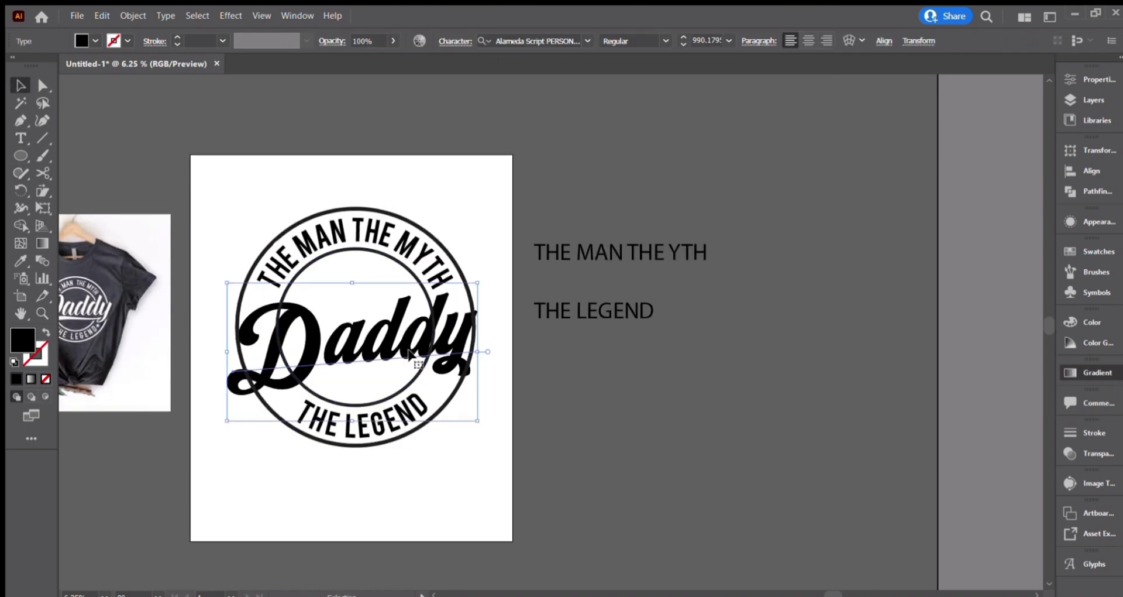
{"action": "mouse_move", "coordinate": [412, 353]}
{"action": "left_mouse_down"}
{"action": "mouse_move", "coordinate": [419, 413]}
{"action": "mouse_move", "coordinate": [408, 349]}
{"action": "left_mouse_up"}
{"action": "left_click", "coordinate": [582, 436]}
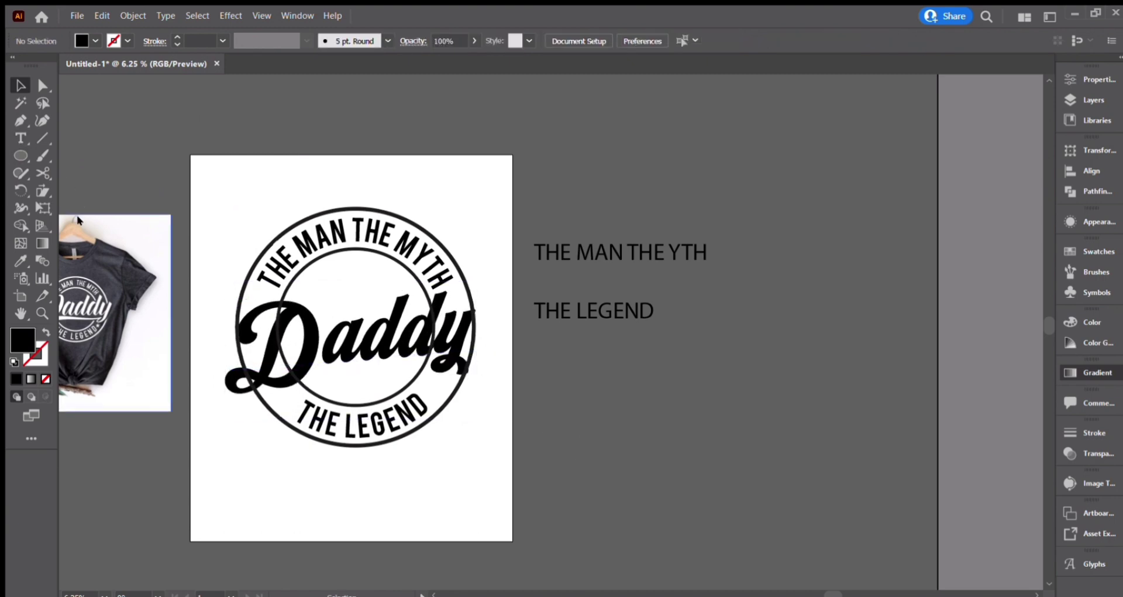
Draw a small black five-pointed star in the band between the circles, just past the right end of "THE LEGEND".
{"action": "mouse_move", "coordinate": [591, 400]}
{"action": "left_mouse_down"}
{"action": "mouse_move", "coordinate": [609, 421]}
{"action": "mouse_move", "coordinate": [434, 383]}
{"action": "left_mouse_up"}
{"action": "left_click", "coordinate": [21, 86]}
{"action": "key", "text": "ctrl+equal"}
{"action": "key", "text": "ctrl+equal"}
{"action": "key", "text": "ctrl+equal"}
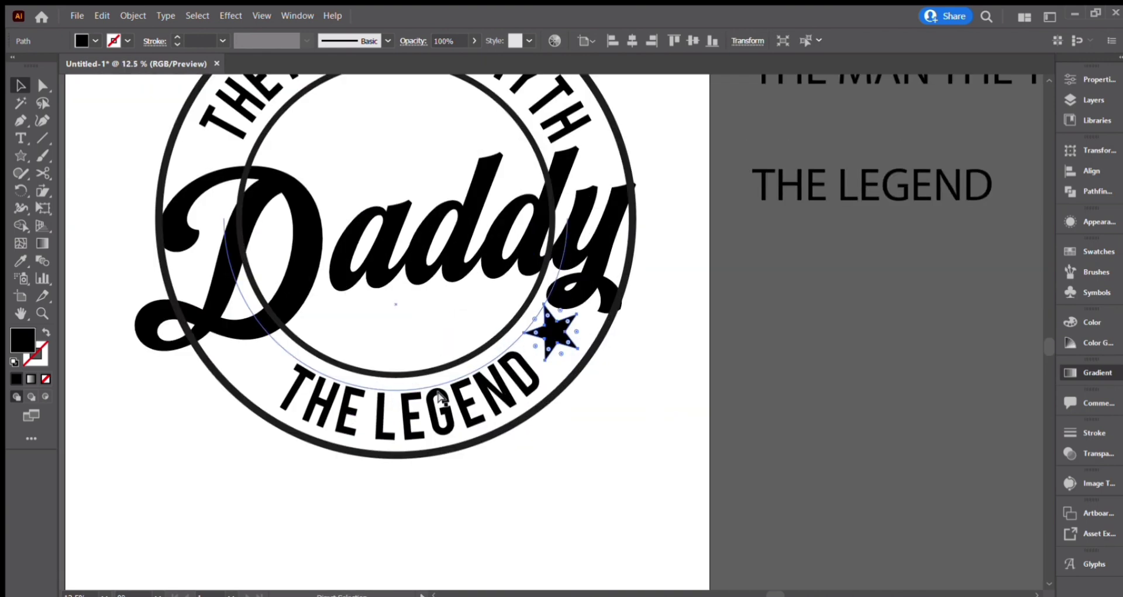
{"action": "mouse_move", "coordinate": [554, 330]}
{"action": "left_mouse_down"}
{"action": "mouse_move", "coordinate": [546, 347]}
{"action": "mouse_move", "coordinate": [539, 325]}
{"action": "mouse_move", "coordinate": [550, 341]}
{"action": "left_mouse_up"}
{"action": "left_click", "coordinate": [685, 458]}
Fine-tune the star beside "THE LEGEND" and place a matching star at the text's left end.
{"action": "scroll", "coordinate": [694, 499], "scroll_direction": "left", "scroll_amount": 3}
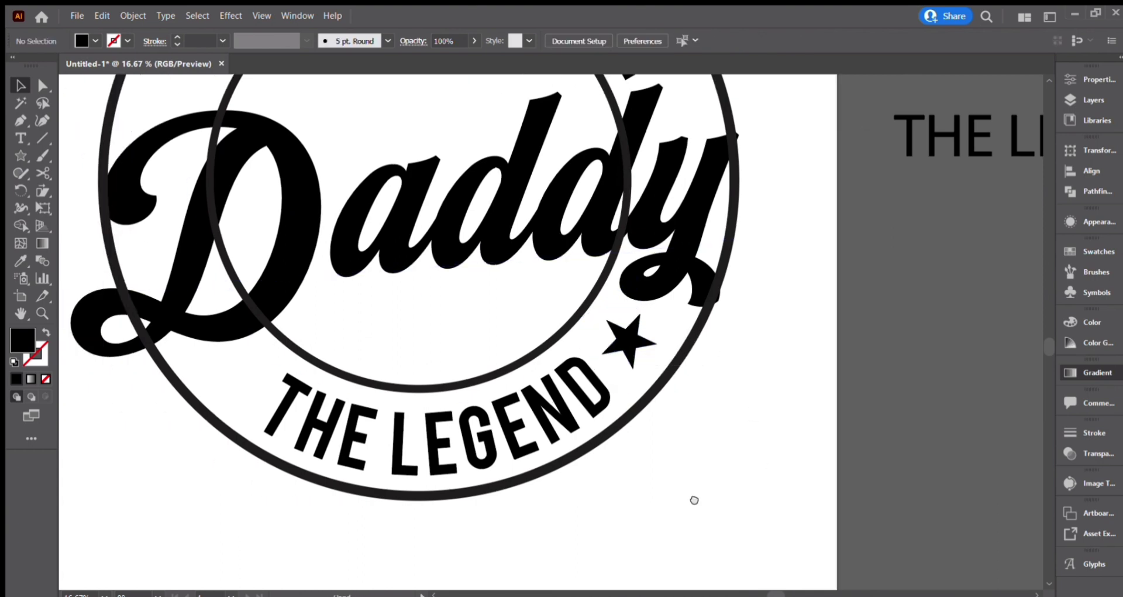
{"action": "mouse_move", "coordinate": [670, 339]}
{"action": "left_mouse_down"}
{"action": "mouse_move", "coordinate": [290, 393]}
{"action": "mouse_move", "coordinate": [281, 378]}
{"action": "mouse_move", "coordinate": [672, 332]}
{"action": "left_mouse_up"}
{"action": "left_click", "coordinate": [782, 494]}
{"action": "scroll", "coordinate": [782, 494], "scroll_direction": "up", "scroll_amount": 1}
{"action": "key", "text": "ctrl+minus"}
{"action": "key", "text": "ctrl+minus"}
{"action": "key", "text": "ctrl+minus"}
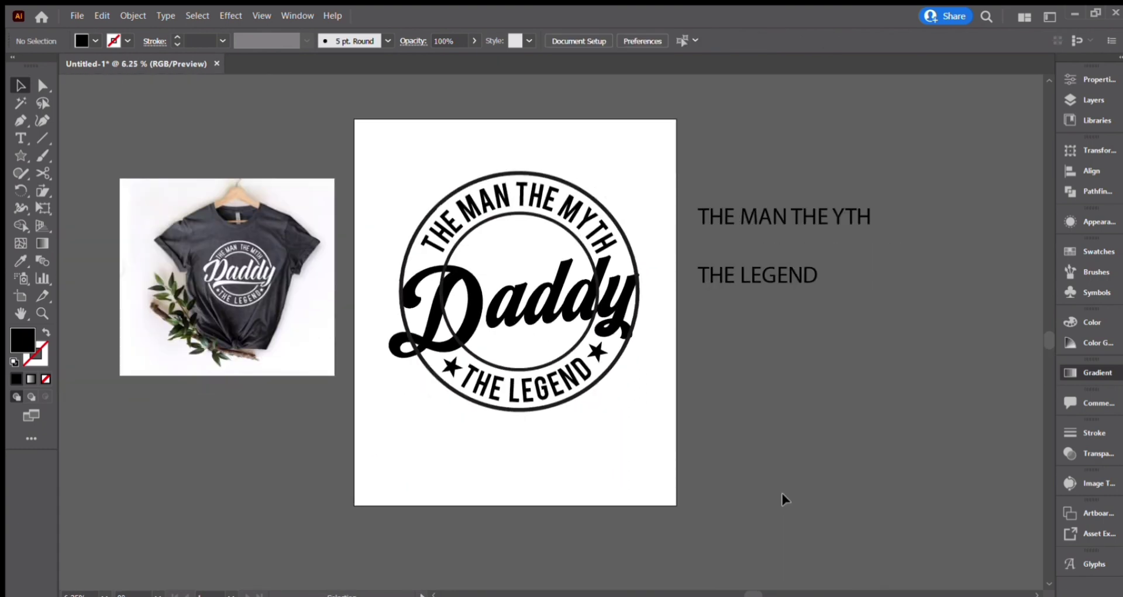
{"action": "left_click", "coordinate": [565, 349]}
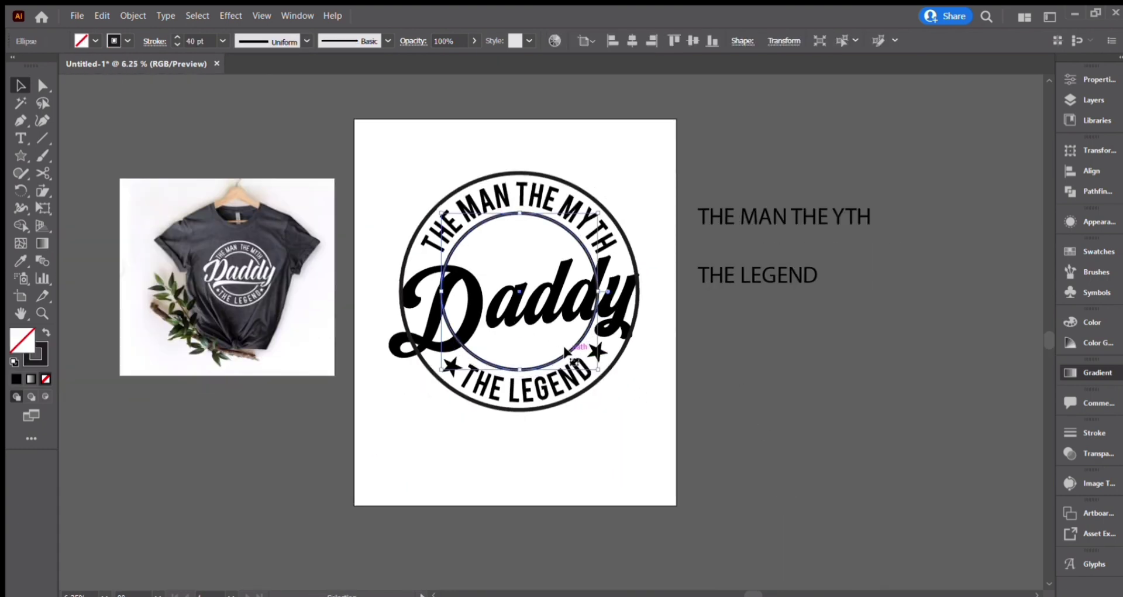
{"action": "left_click", "coordinate": [615, 220], "text": "shift"}
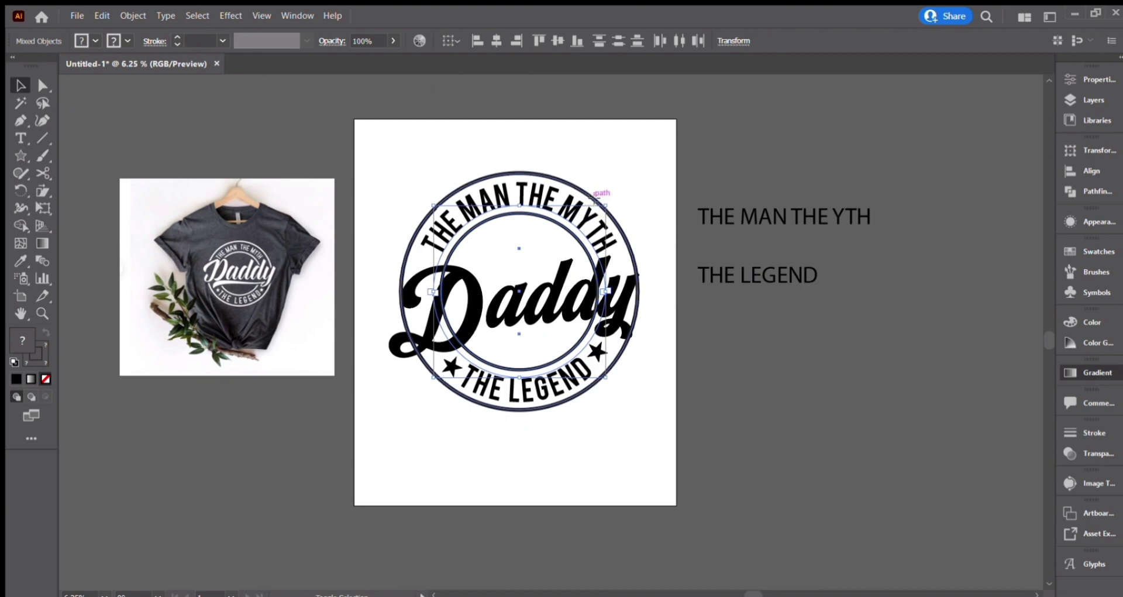
{"action": "mouse_move", "coordinate": [640, 292]}
{"action": "left_mouse_down"}
{"action": "mouse_move", "coordinate": [627, 291]}
{"action": "mouse_move", "coordinate": [643, 293]}
{"action": "left_mouse_up"}
{"action": "left_click", "coordinate": [686, 443]}
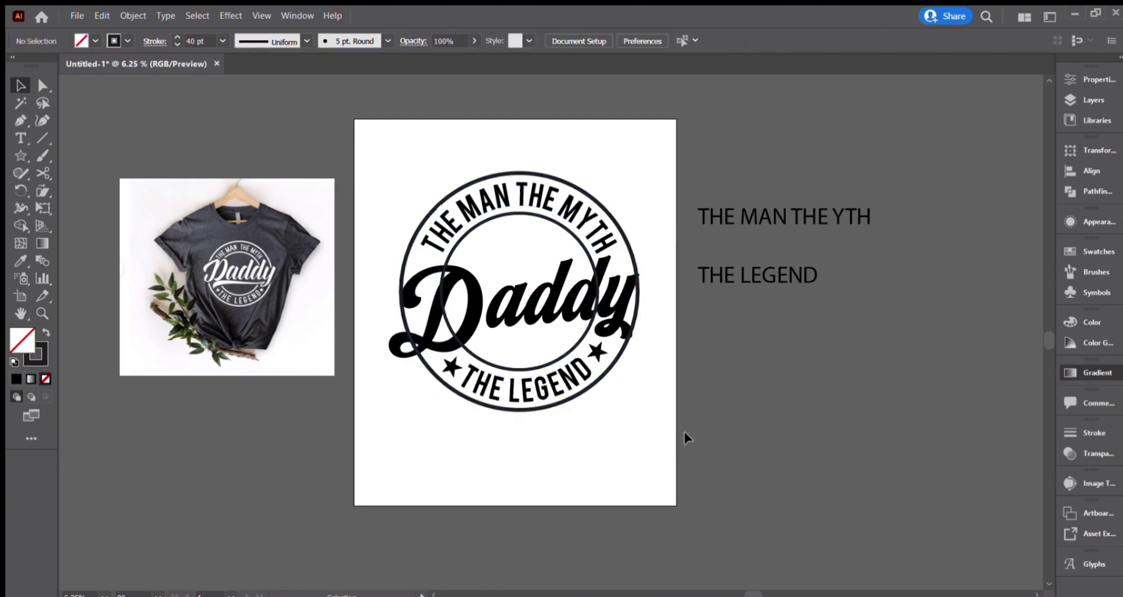
Expand the whole circular design, including rings, curved text, "Daddy" and stars, into editable shapes.
{"action": "left_click_drag", "start_coordinate": [375, 140], "coordinate": [624, 423]}
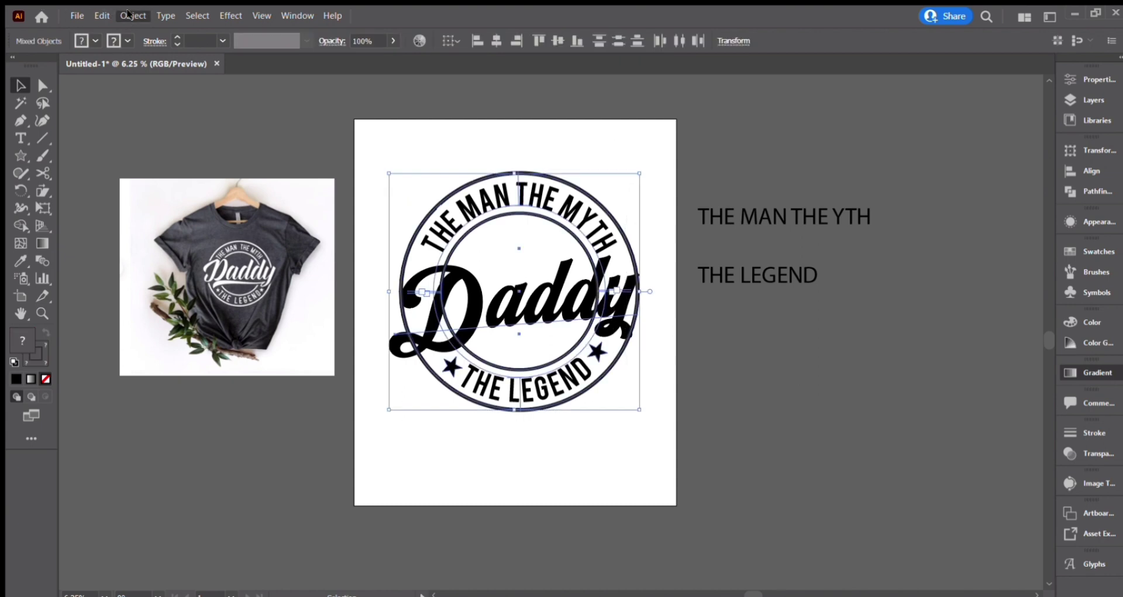
{"action": "left_click", "coordinate": [156, 177]}
{"action": "left_click", "coordinate": [533, 382]}
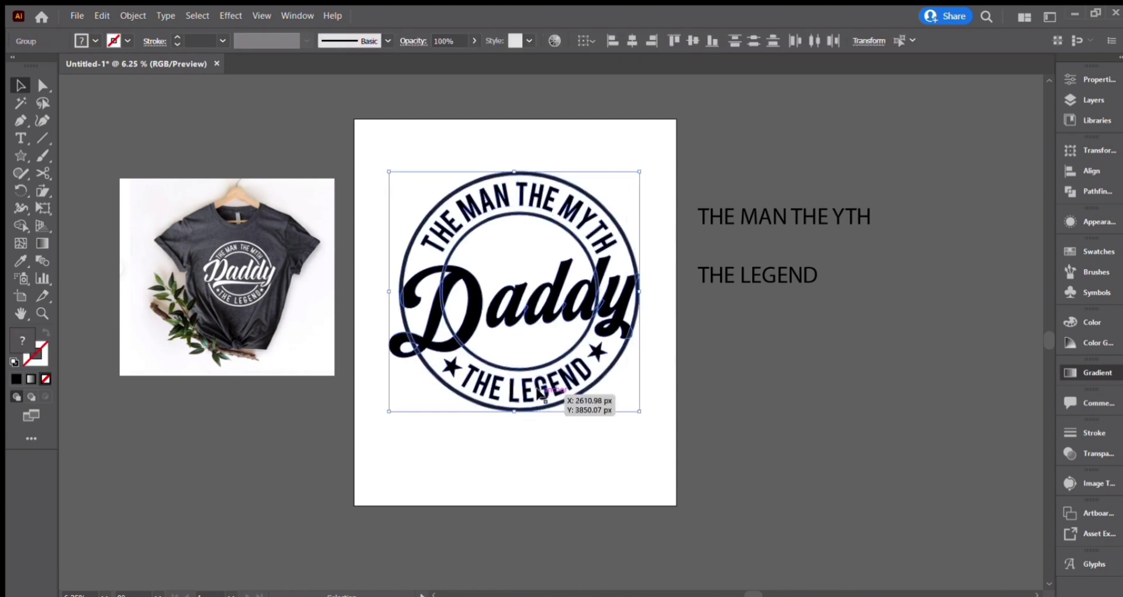
{"action": "left_click", "coordinate": [535, 455]}
Offset the "Daddy" lettering outward and turn the enlarged outline into one compound path.
{"action": "left_click", "coordinate": [565, 310]}
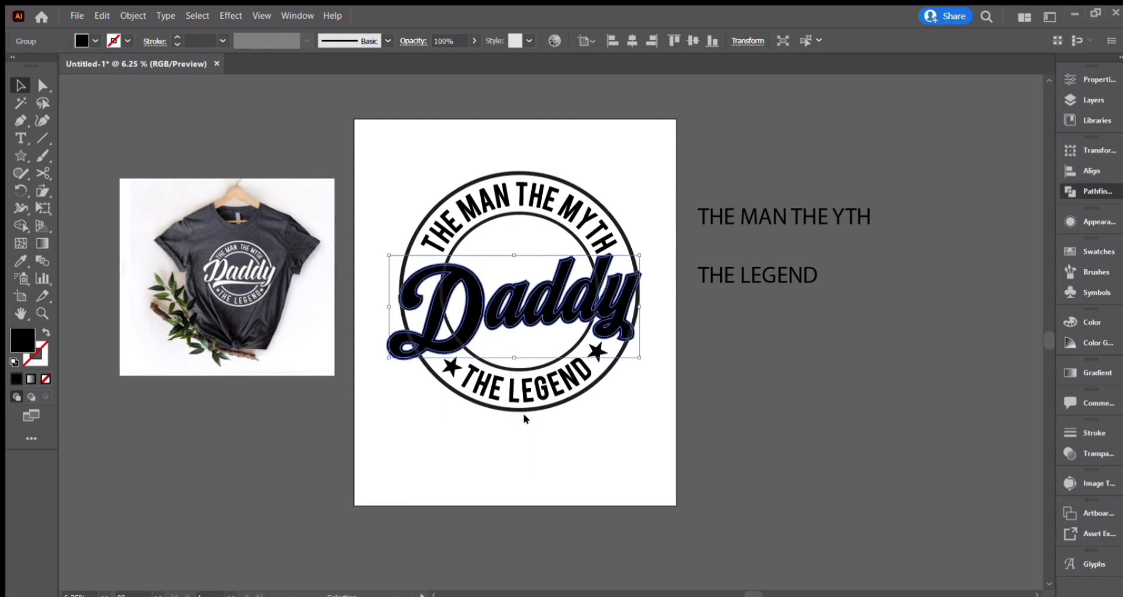
{"action": "key", "text": "Up"}
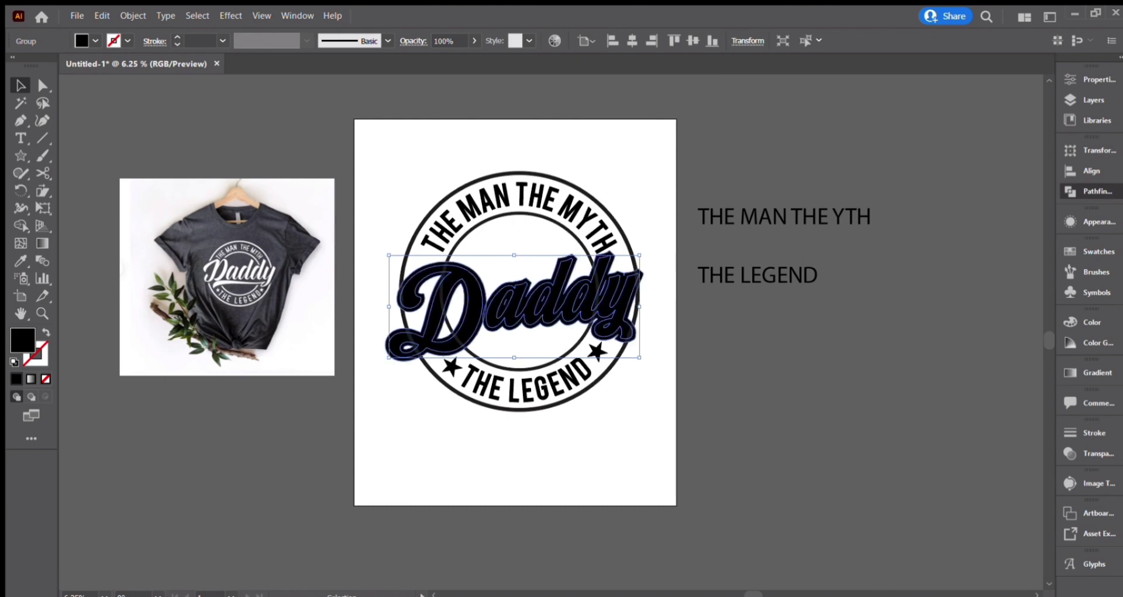
{"action": "key", "text": "Return"}
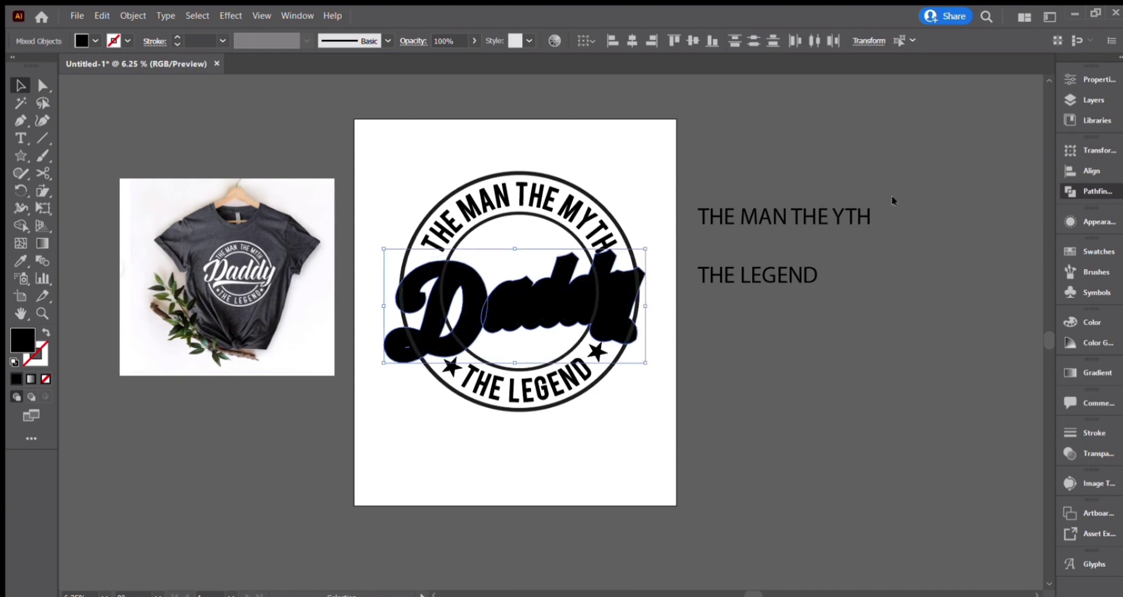
{"action": "key", "text": "ctrl+8"}
With Shape Builder, remove the offset outline and the ring segments it covers around the "D" and the middle letters of "Daddy".
{"action": "key", "text": "ctrl+plus"}
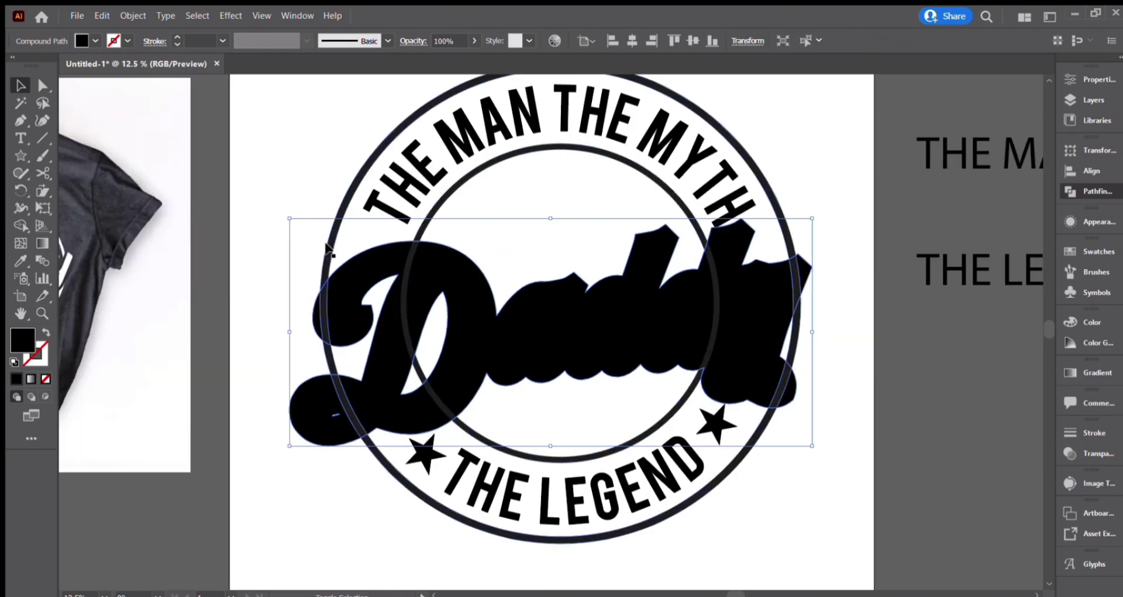
{"action": "left_click", "coordinate": [21, 226]}
{"action": "key", "text": "ctrl+a"}
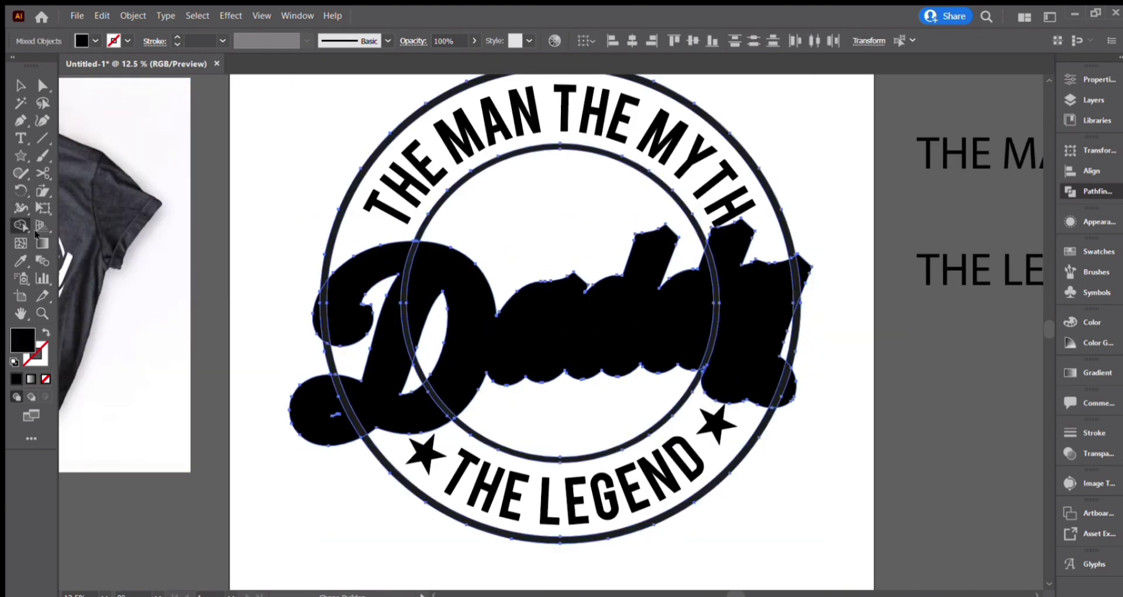
{"action": "left_click_drag", "start_coordinate": [301, 325], "coordinate": [344, 312]}
{"action": "left_click_drag", "start_coordinate": [285, 412], "coordinate": [350, 417]}
{"action": "left_click_drag", "start_coordinate": [389, 285], "coordinate": [448, 305]}
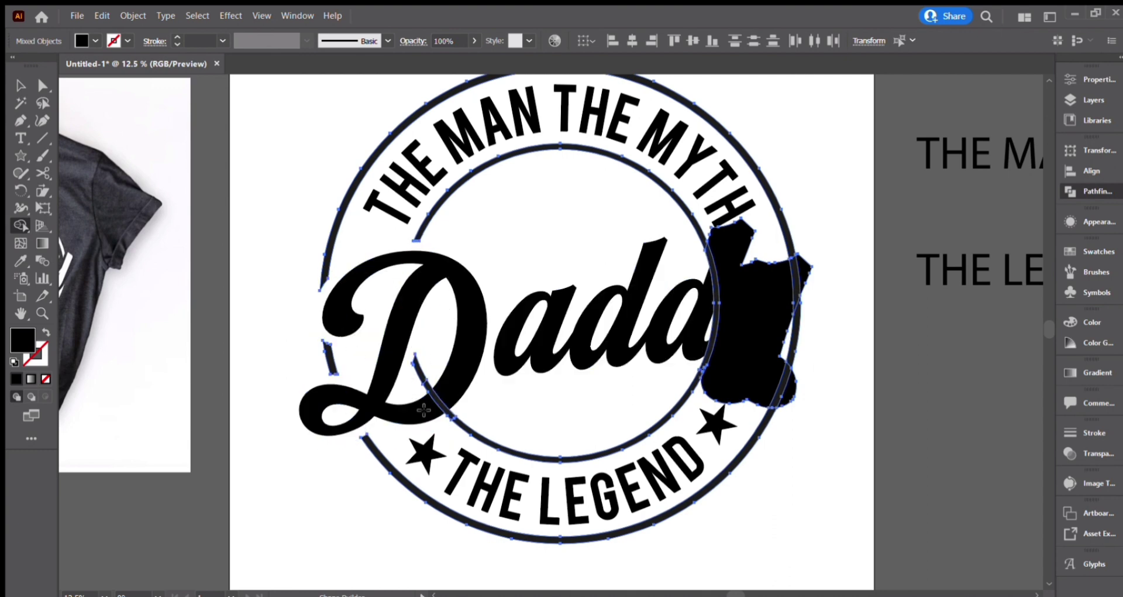
{"action": "left_click_drag", "start_coordinate": [424, 410], "coordinate": [476, 386]}
Remove the remaining offset outline around the last letters of "Daddy", together with the outer ring segments beside the "y".
{"action": "left_click_drag", "start_coordinate": [680, 284], "coordinate": [739, 256]}
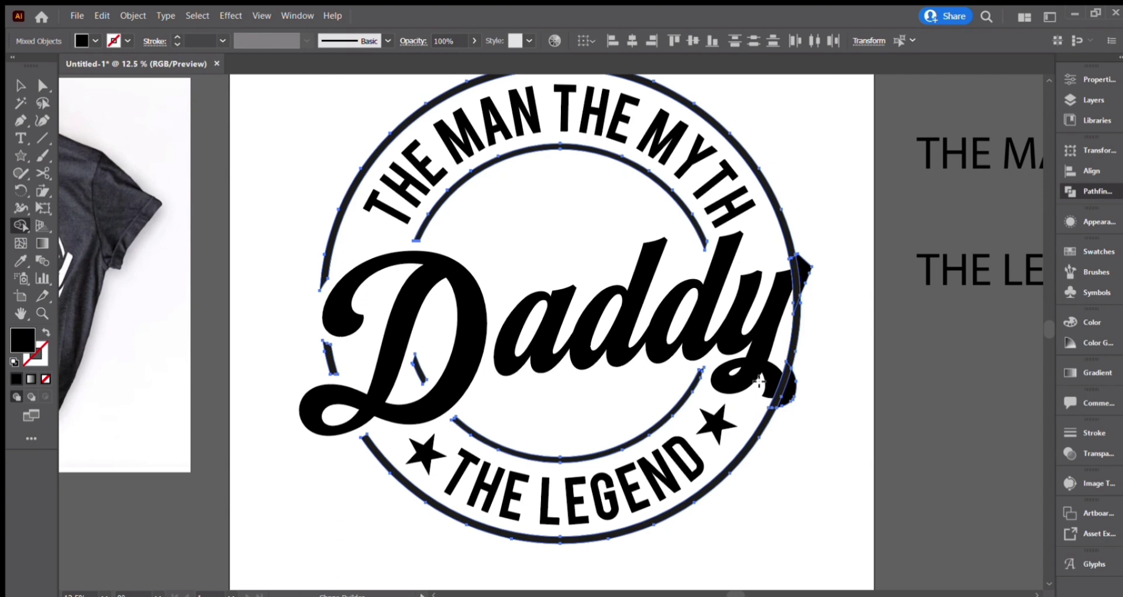
{"action": "mouse_move", "coordinate": [759, 381]}
{"action": "left_mouse_down"}
{"action": "mouse_move", "coordinate": [805, 396]}
{"action": "mouse_move", "coordinate": [838, 345]}
{"action": "left_mouse_up"}
{"action": "left_click_drag", "start_coordinate": [802, 266], "coordinate": [829, 285]}
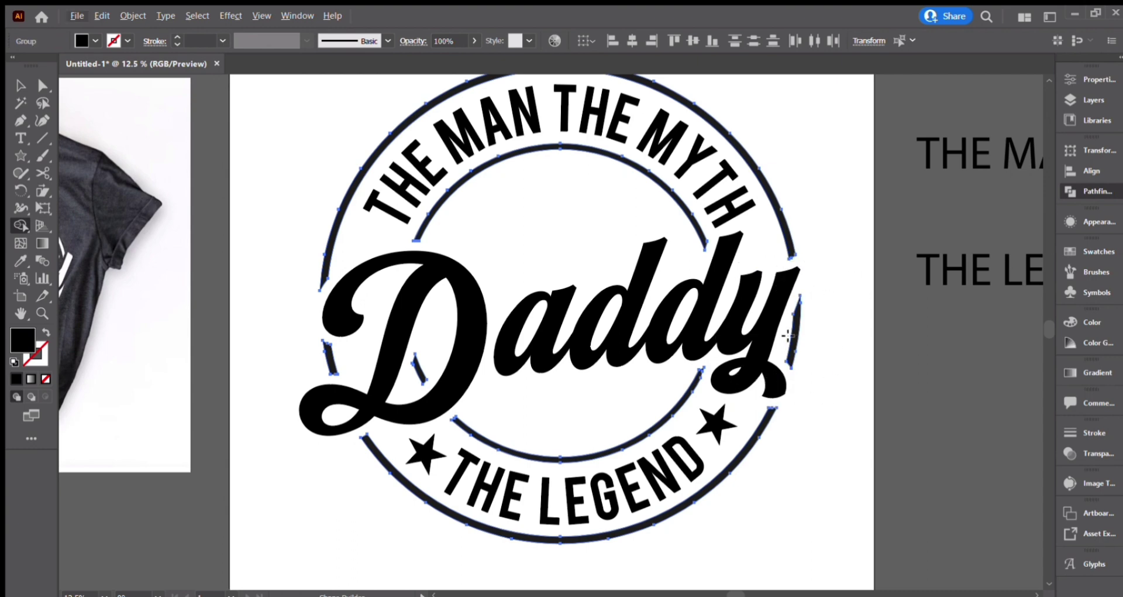
{"action": "left_click", "coordinate": [21, 86]}
{"action": "left_click", "coordinate": [226, 264]}
{"action": "key", "text": "ctrl+z"}
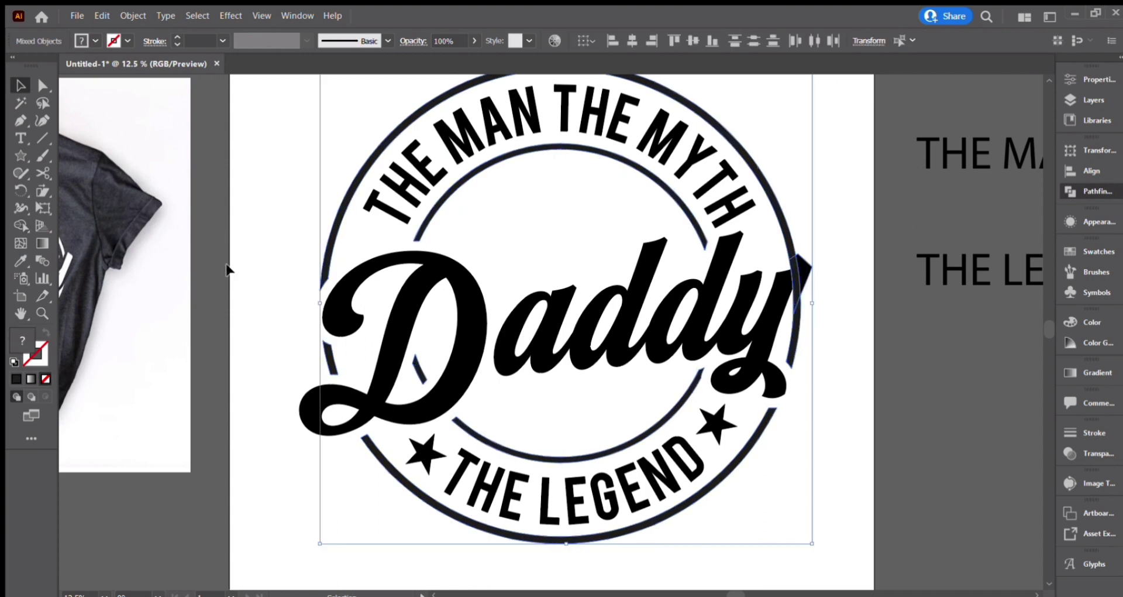
{"action": "key", "text": "shift+m"}
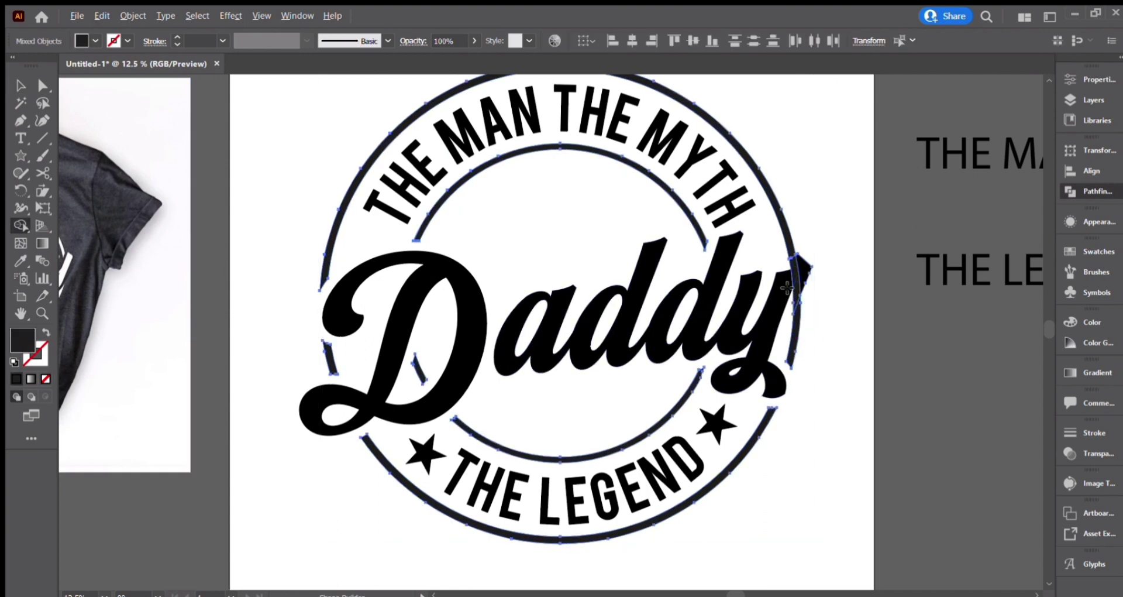
{"action": "mouse_move", "coordinate": [787, 287]}
{"action": "left_mouse_down"}
{"action": "mouse_move", "coordinate": [813, 280]}
{"action": "mouse_move", "coordinate": [842, 315]}
{"action": "left_mouse_up"}
Delete the leftover ring fragments beside and inside the "D" with Shape Builder.
{"action": "left_click", "coordinate": [333, 358], "text": "alt"}
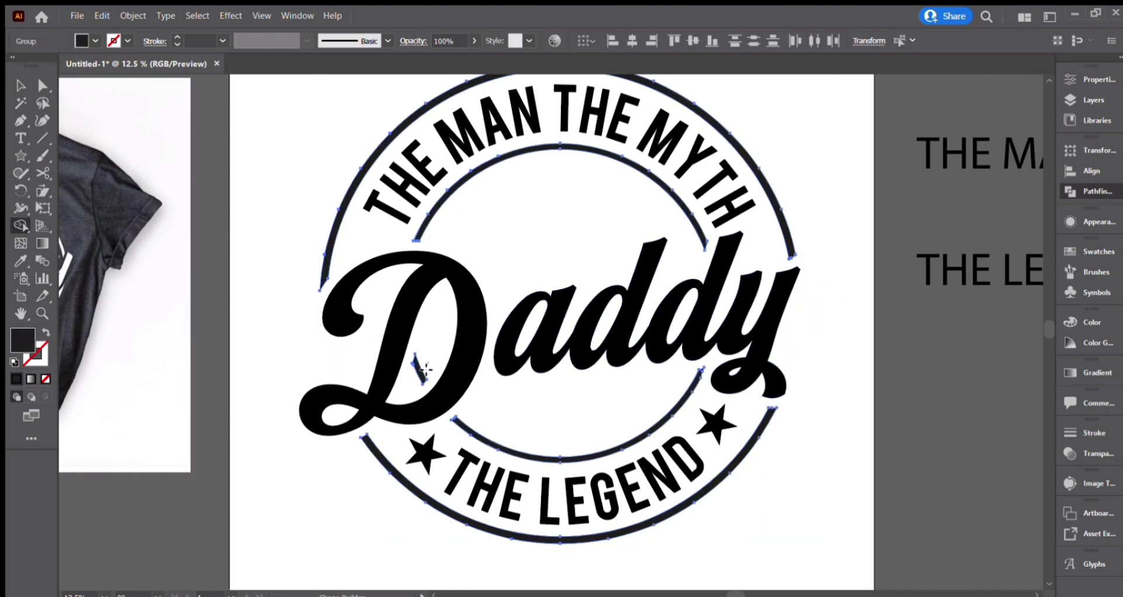
{"action": "left_click", "coordinate": [420, 369], "text": "alt"}
{"action": "left_click", "coordinate": [21, 86]}
{"action": "left_click", "coordinate": [857, 398]}
{"action": "scroll", "coordinate": [857, 397], "scroll_direction": "up", "scroll_amount": 1}
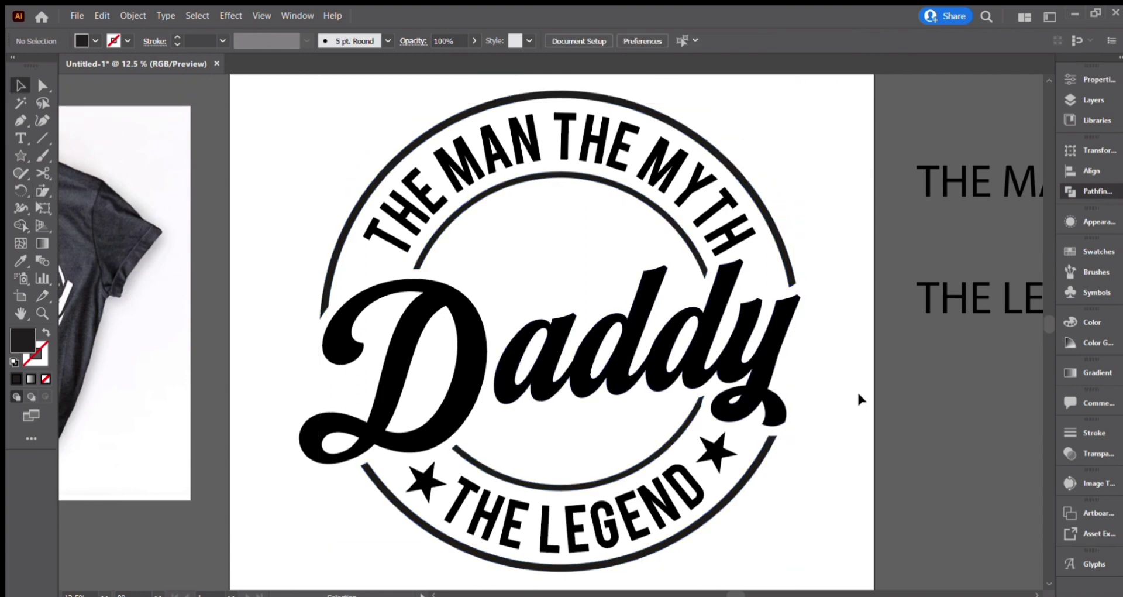
Place the crown-like scroll ornament inside the inner circle above "Daddy", tilt it to follow the lettering and nudge it right.
{"action": "key", "text": "ctrl+minus"}
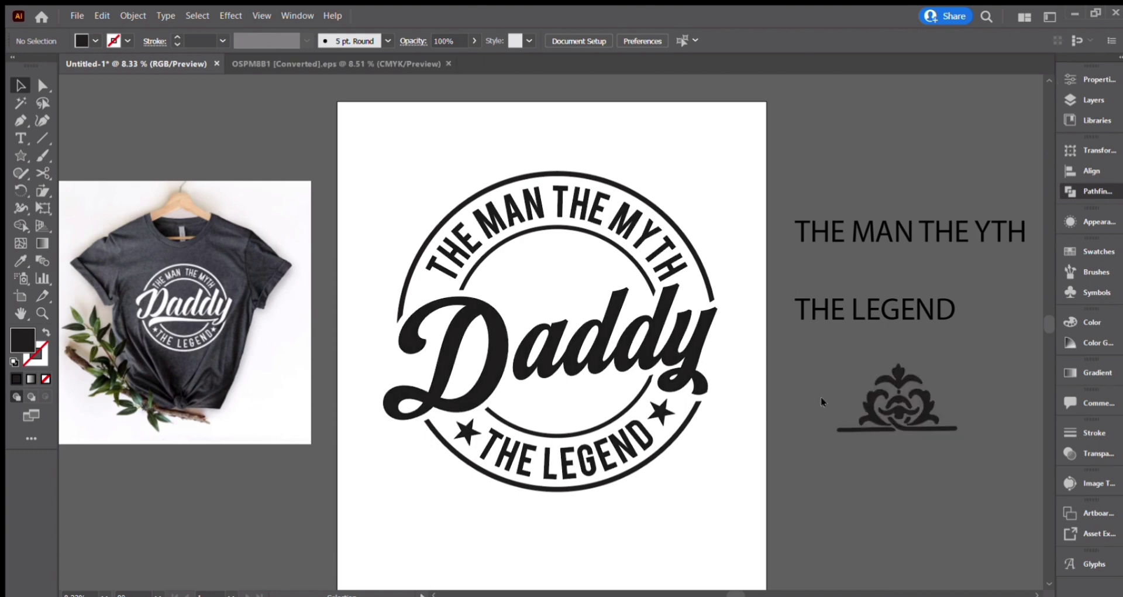
{"action": "left_click_drag", "start_coordinate": [923, 418], "coordinate": [623, 306]}
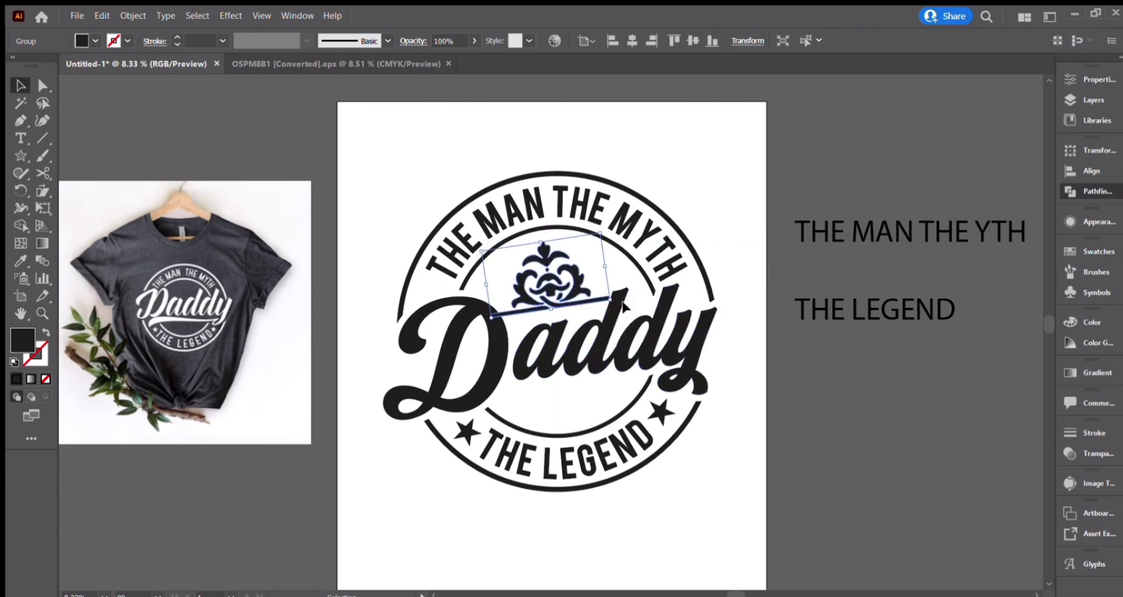
{"action": "key", "text": "shift+Right"}
{"action": "key", "text": "shift+Right"}
{"action": "key", "text": "shift+Right"}
{"action": "key", "text": "shift+Right"}
{"action": "key", "text": "shift+Right"}
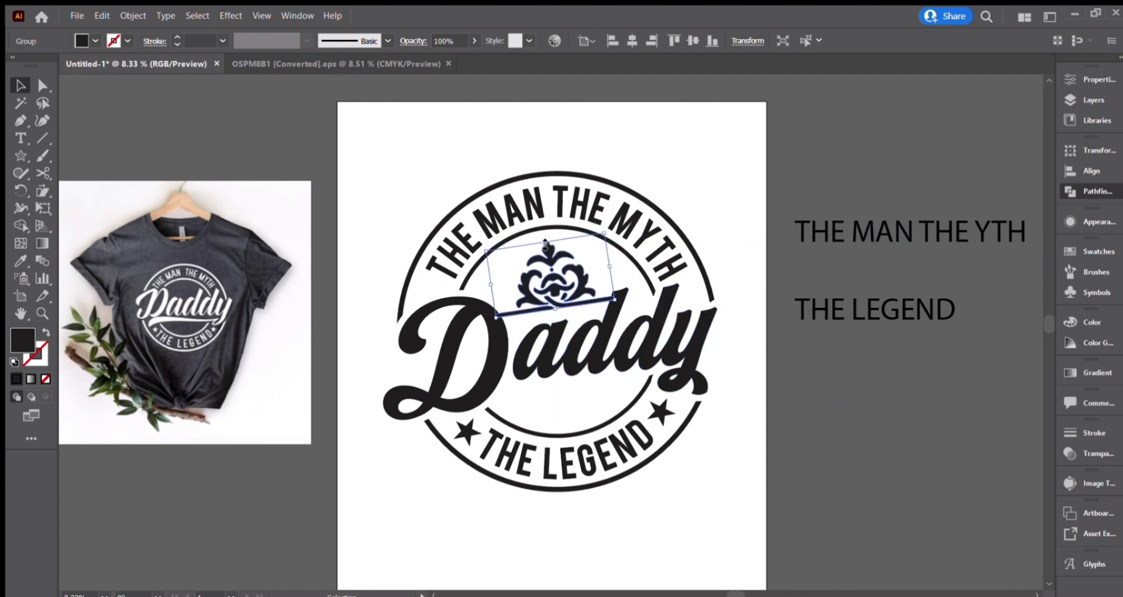
{"action": "left_click_drag", "start_coordinate": [546, 242], "coordinate": [545, 239]}
{"action": "left_click_drag", "start_coordinate": [579, 279], "coordinate": [580, 280]}
{"action": "left_click", "coordinate": [814, 461]}
{"action": "scroll", "coordinate": [821, 448], "scroll_direction": "down", "scroll_amount": 2}
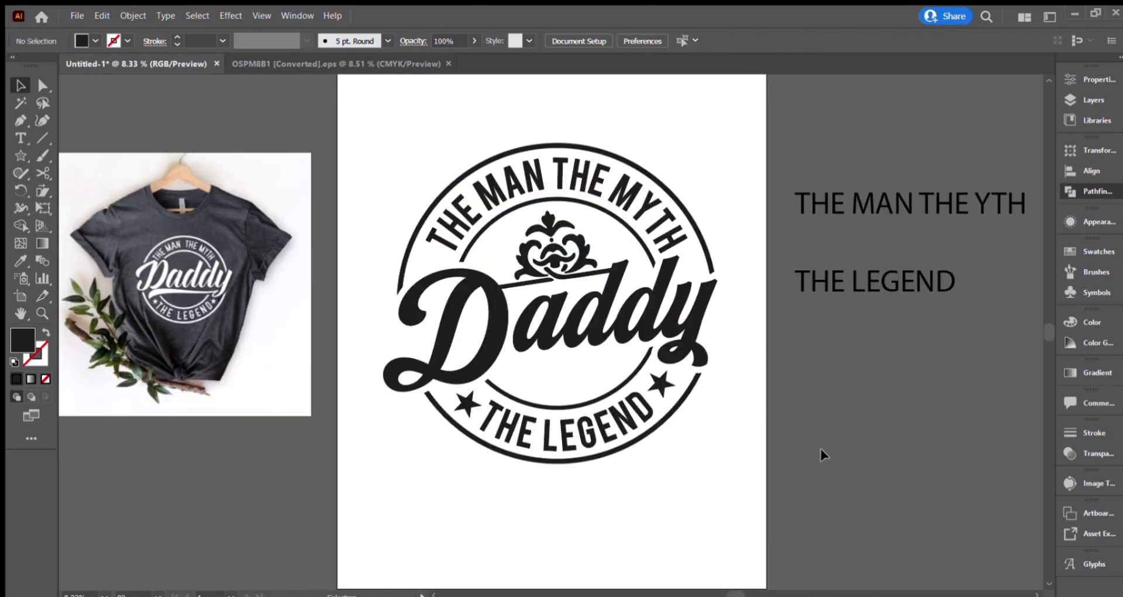
Copy the oval scroll ornament from the OSPM8B1 ornament sheet and place it inside the inner circle below "Daddy".
{"action": "key", "text": "ctrl+Tab"}
{"action": "scroll", "coordinate": [784, 407], "scroll_direction": "down", "scroll_amount": 1}
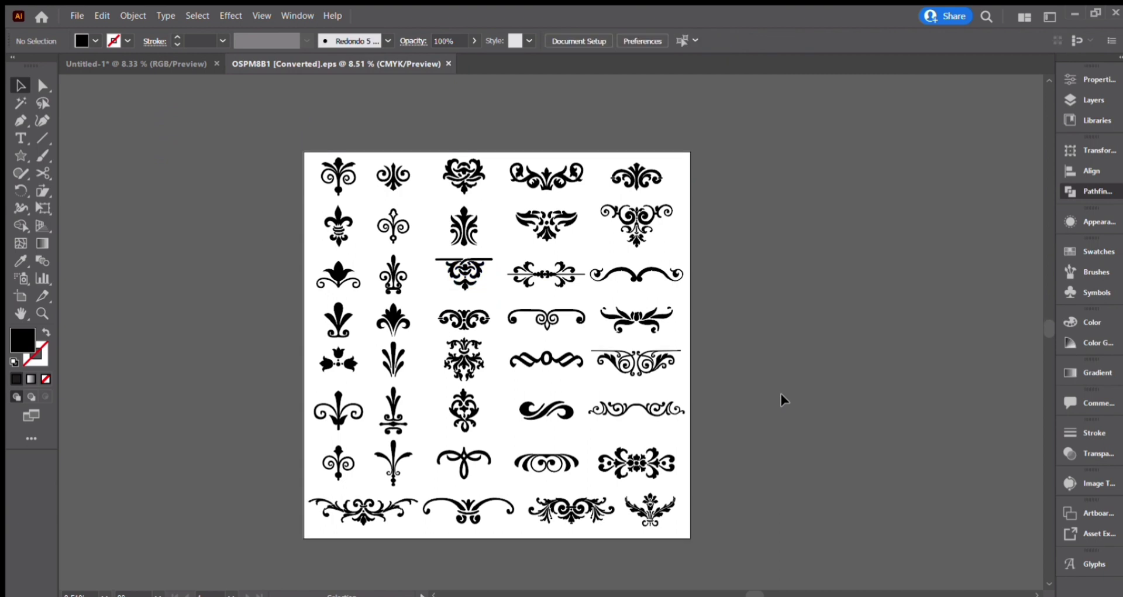
{"action": "left_click", "coordinate": [556, 456]}
{"action": "left_click_drag", "start_coordinate": [556, 456], "coordinate": [622, 388]}
{"action": "left_click_drag", "start_coordinate": [571, 369], "coordinate": [569, 377]}
{"action": "left_click", "coordinate": [748, 494]}
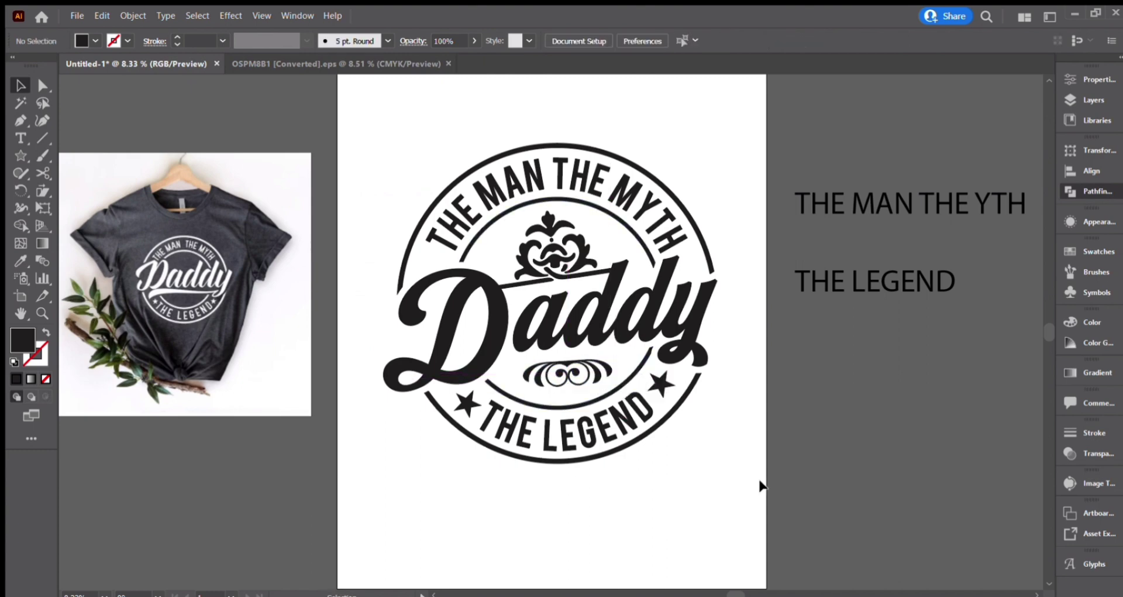
Scale down the upper crown ornament slightly so its base line clears the "Daddy" lettering.
{"action": "left_click", "coordinate": [554, 255]}
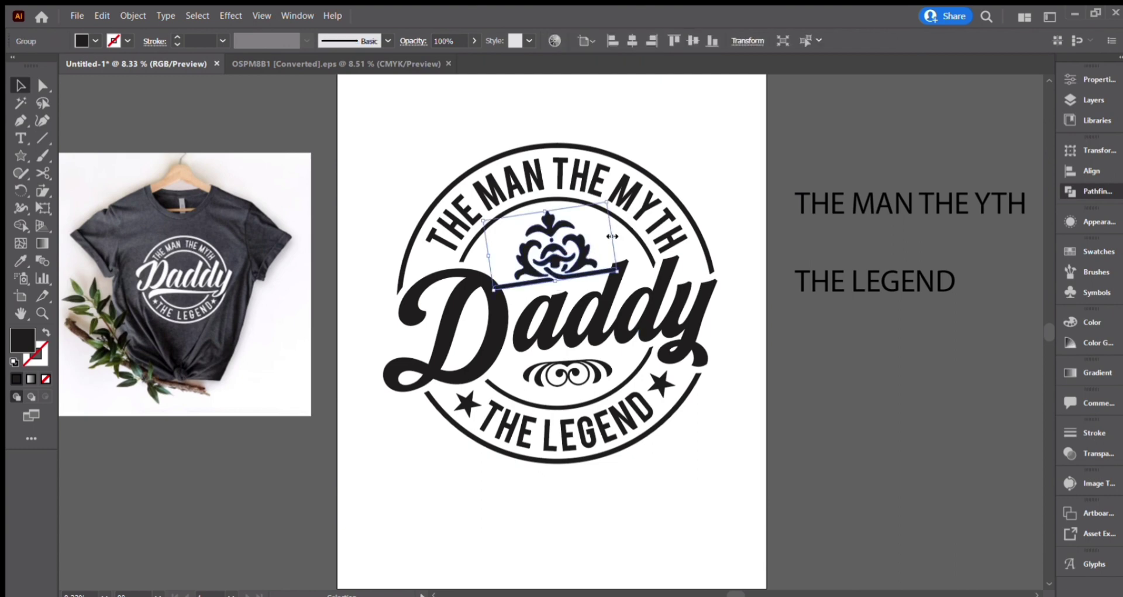
{"action": "left_click_drag", "start_coordinate": [612, 236], "coordinate": [606, 240]}
{"action": "left_click", "coordinate": [824, 413]}
{"action": "scroll", "coordinate": [775, 392], "scroll_direction": "down", "scroll_amount": 1}
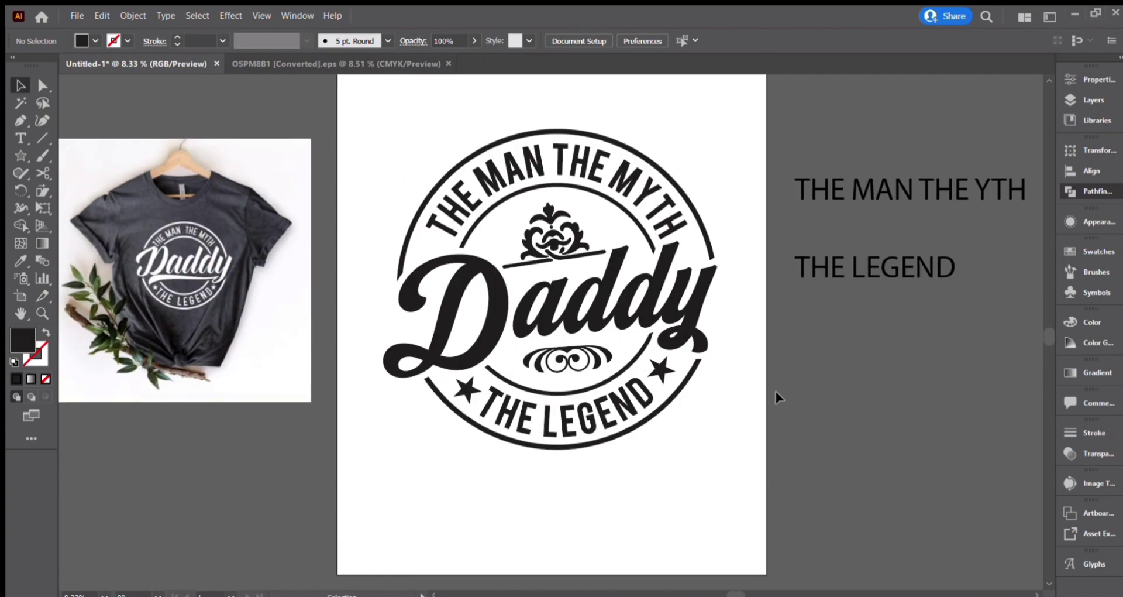